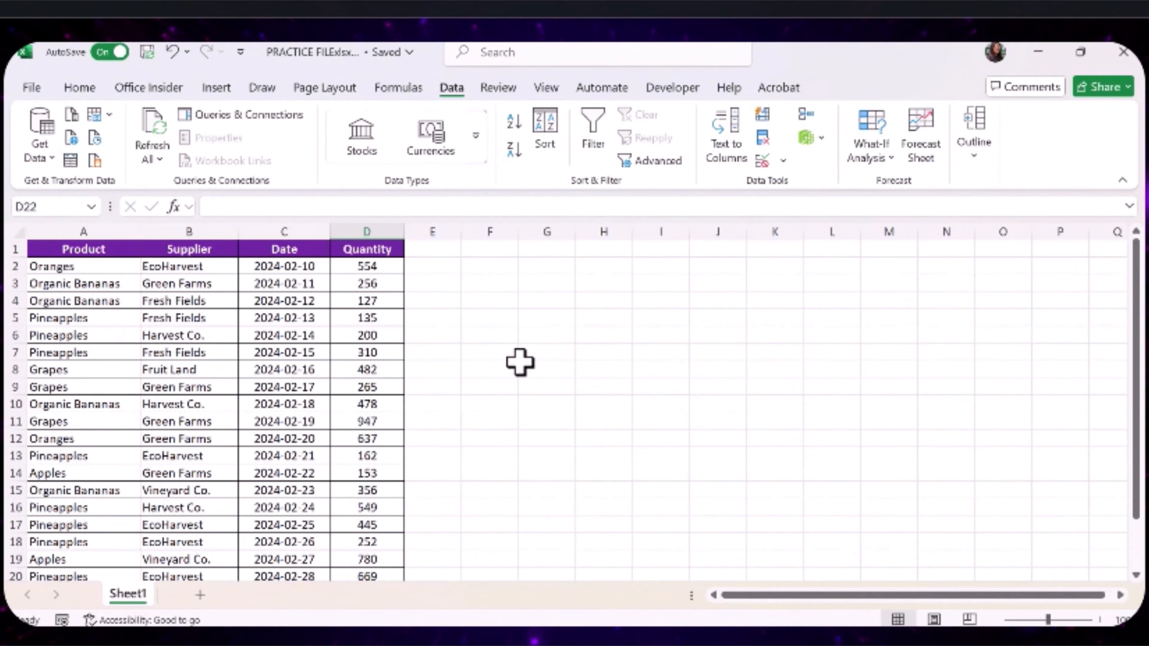
Step: Turn on filtering for the table, show only Organic Bananas in the Product column, and select the visible quantities
left_click(595, 131)
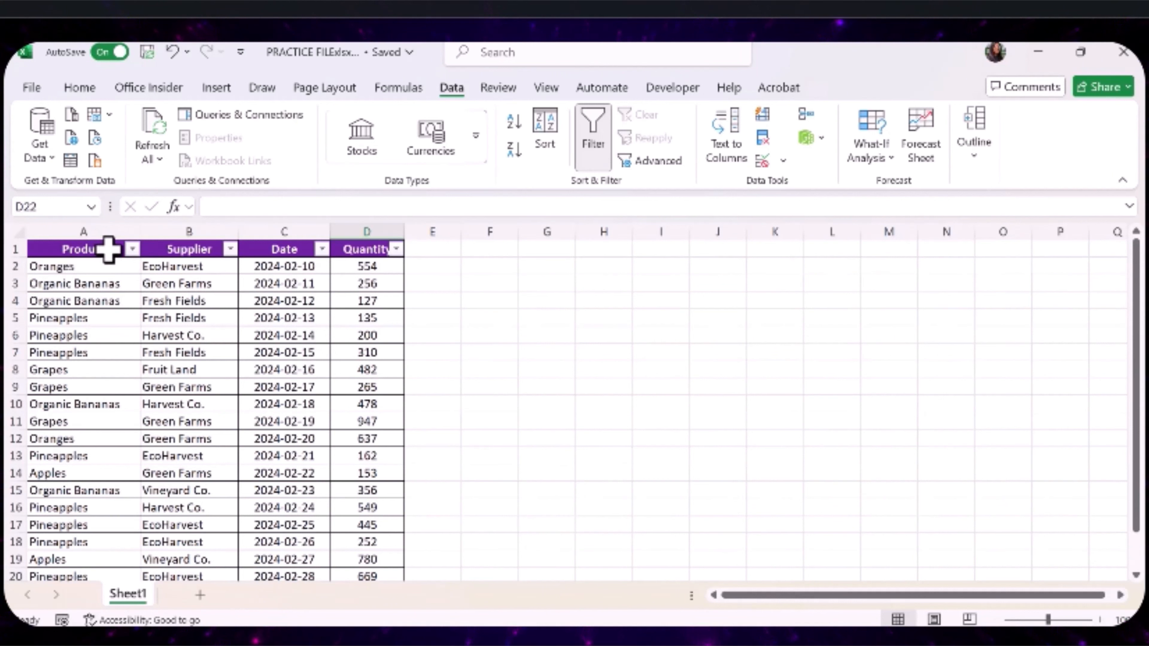
left_click(131, 249)
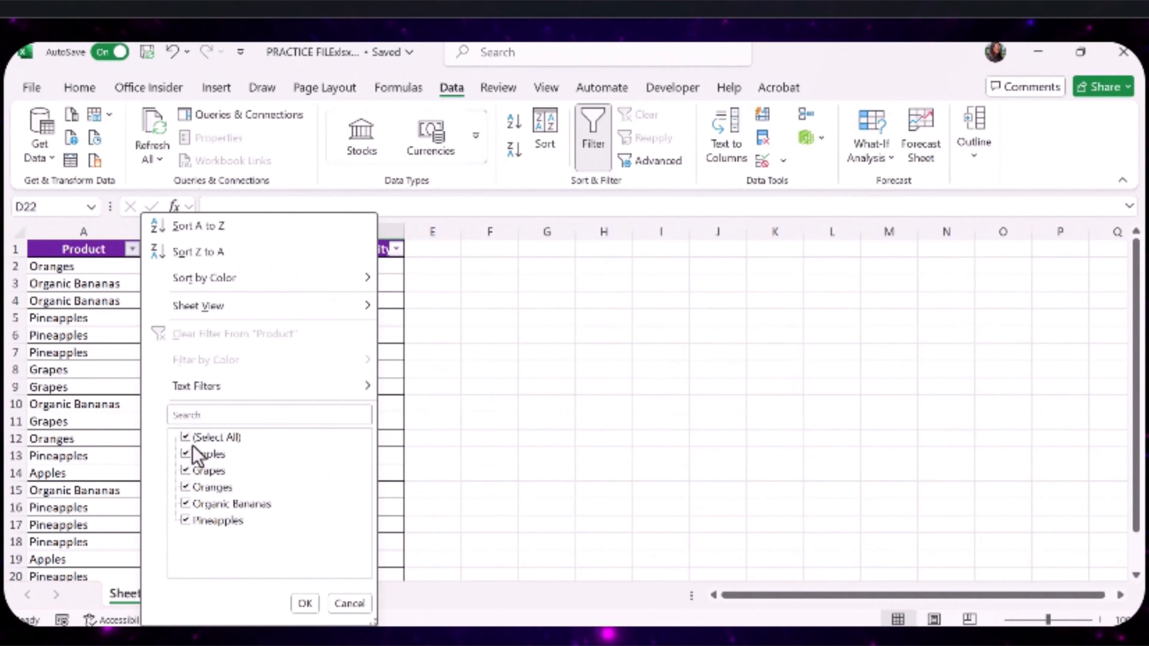
left_click(186, 437)
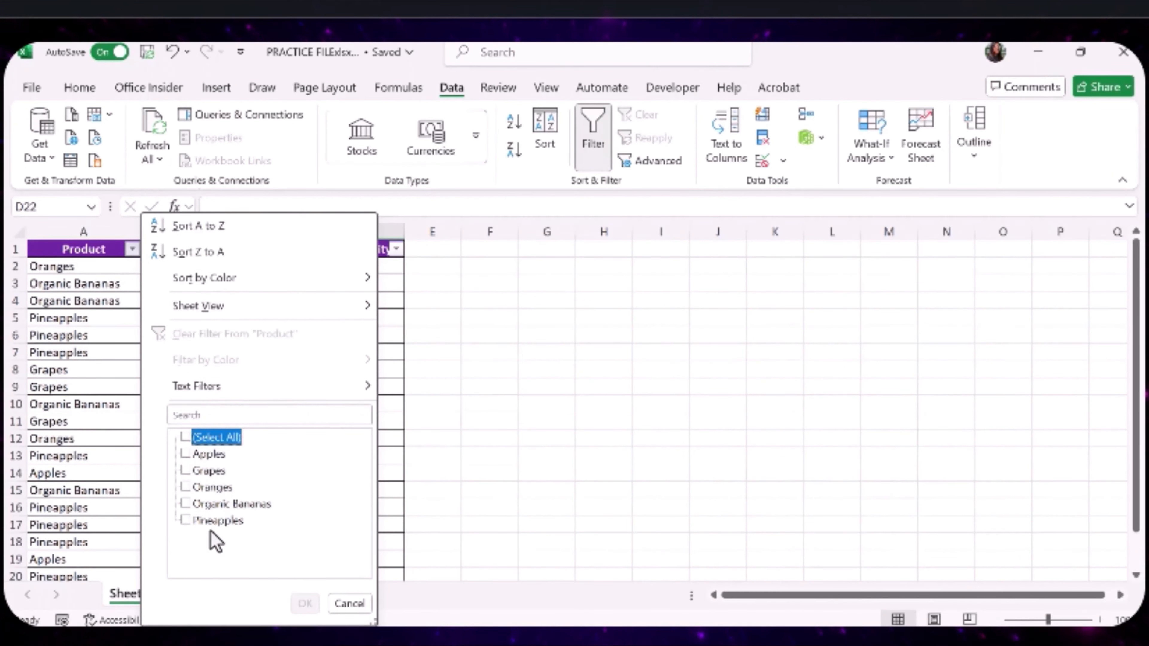
left_click(186, 505)
left_click(305, 603)
left_click_drag(381, 262, 384, 316)
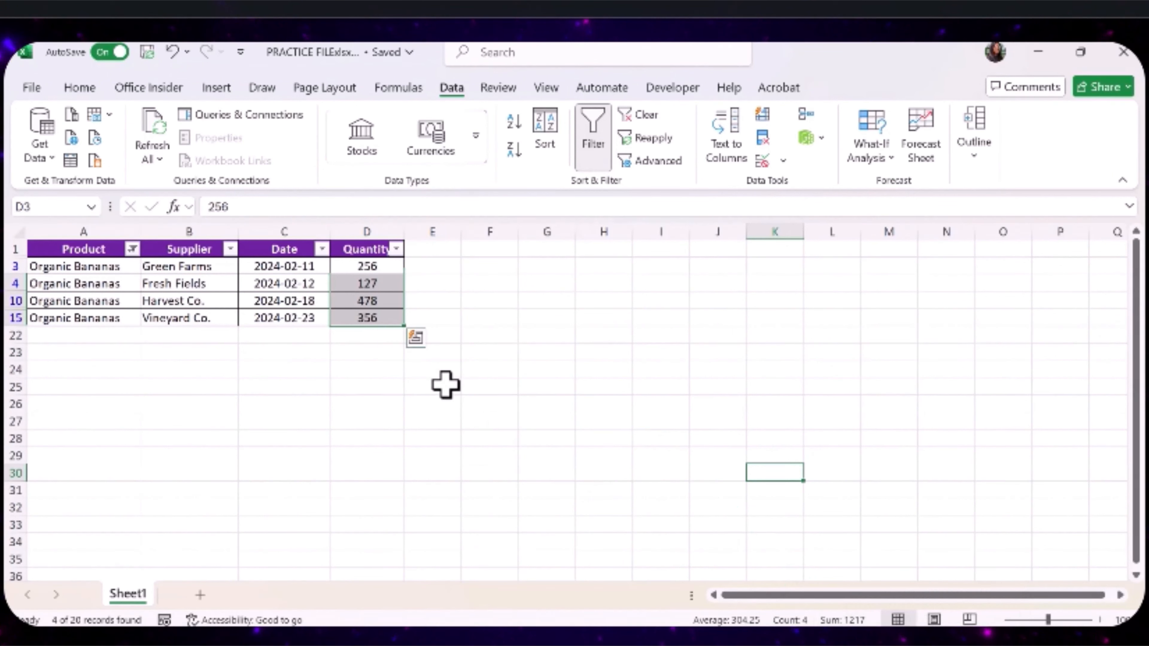
Step: Sum the filtered quantities below the table by entering =SUM(D3:D15) in D22
left_click(370, 338)
type("=SUM")
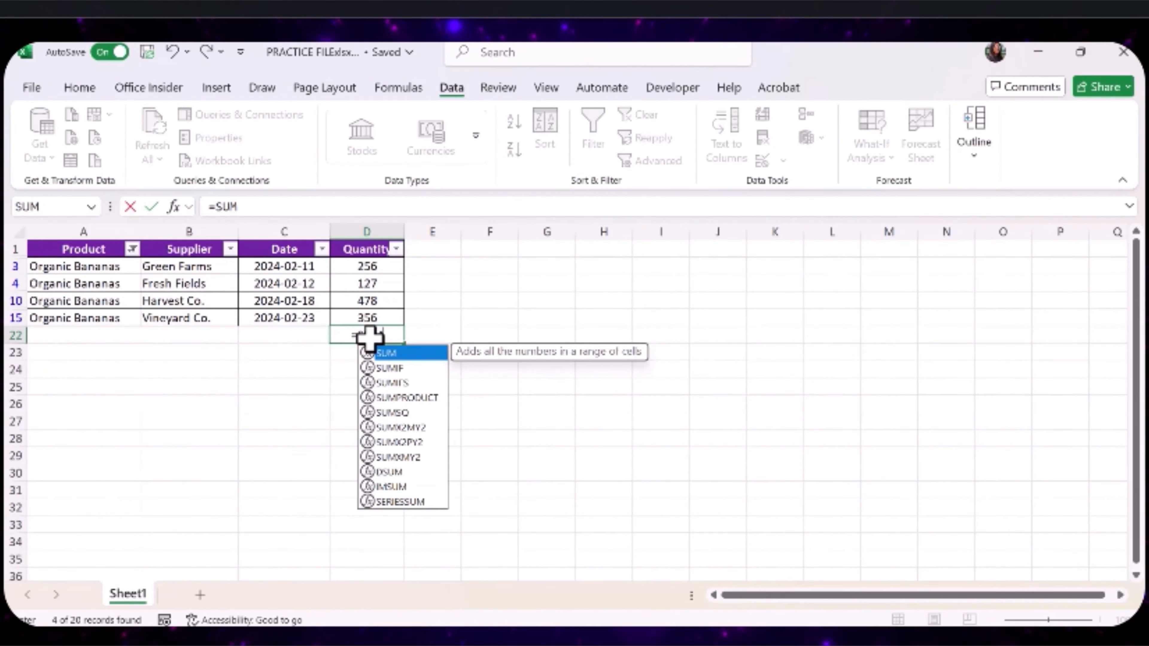
double_click(397, 355)
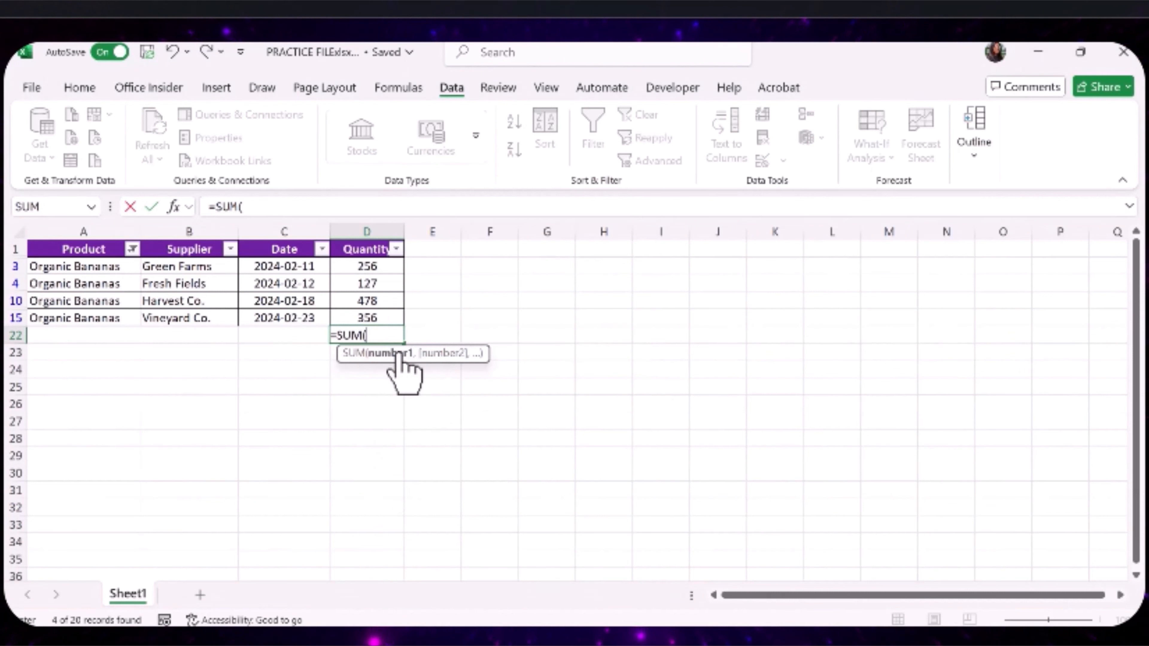
left_click_drag(367, 318, 362, 264)
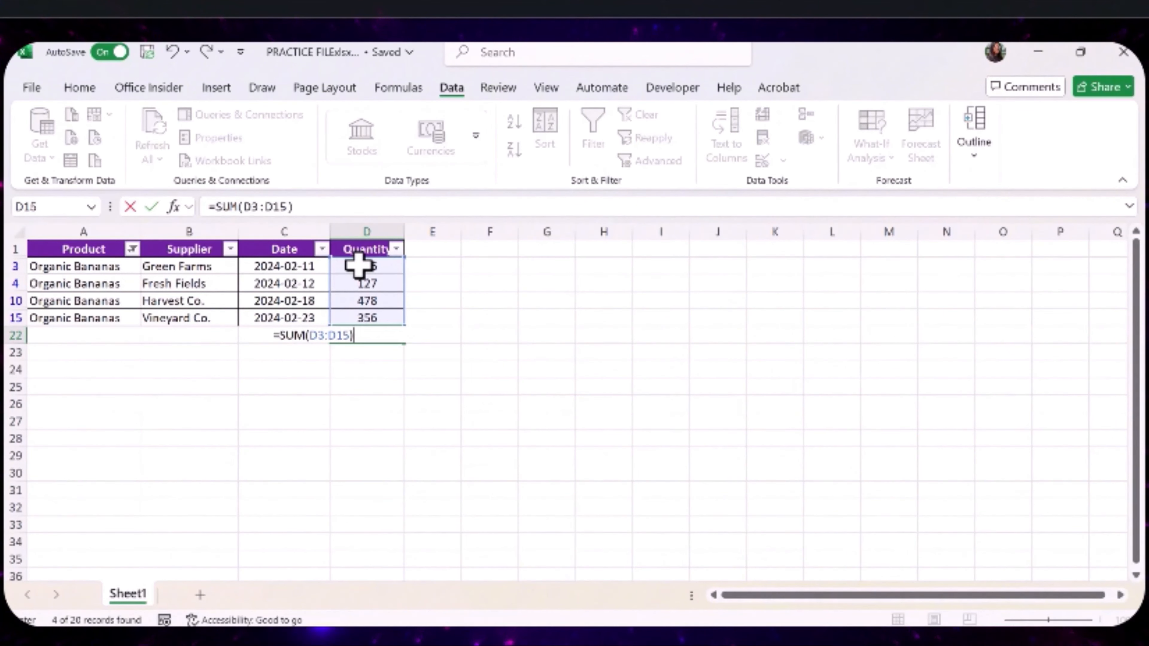
key("Return")
left_click(393, 336)
key("ctrl+c")
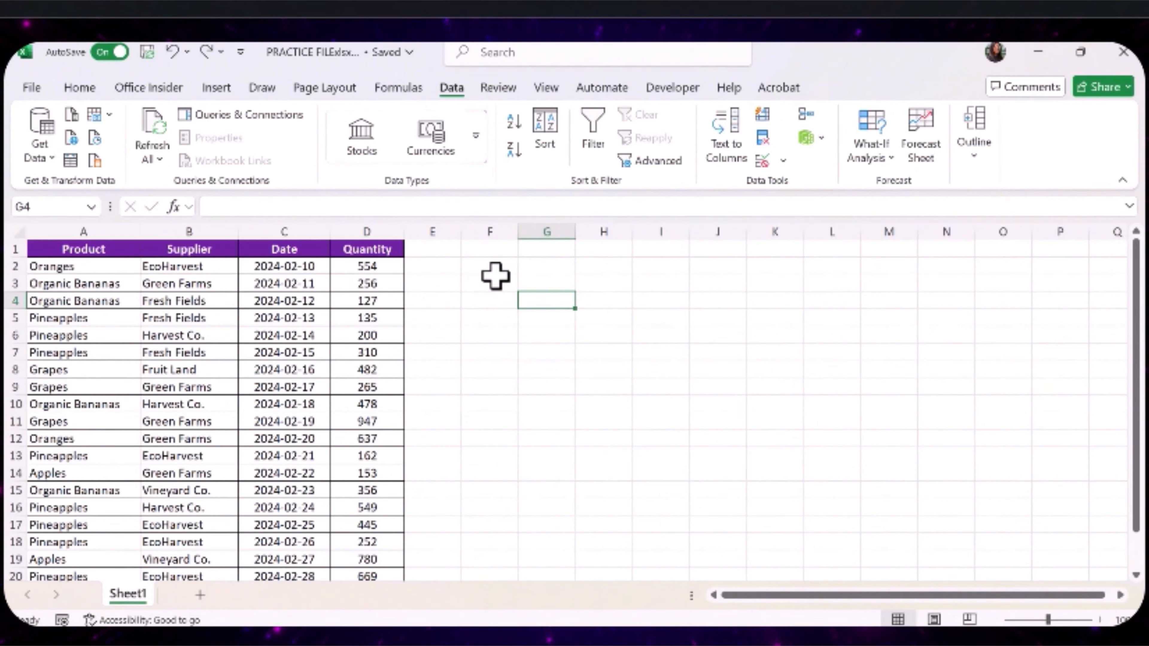
Step: Set up a criteria range with the header Product in G1 and Organic Bananas in G2
left_click(546, 249)
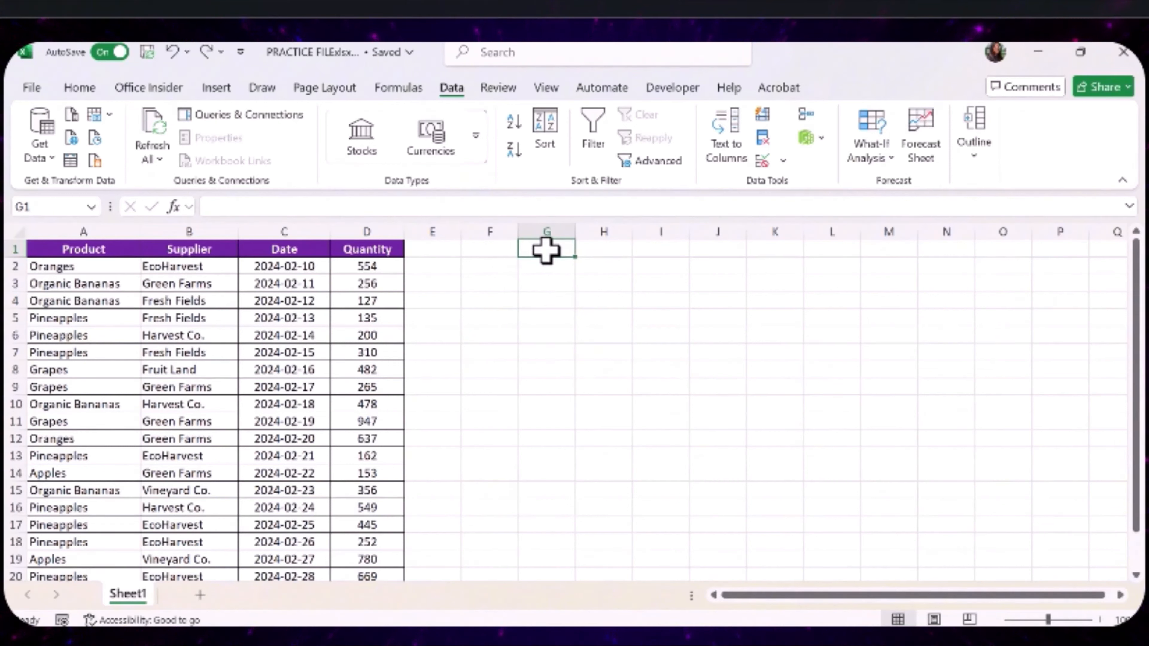
type("Product")
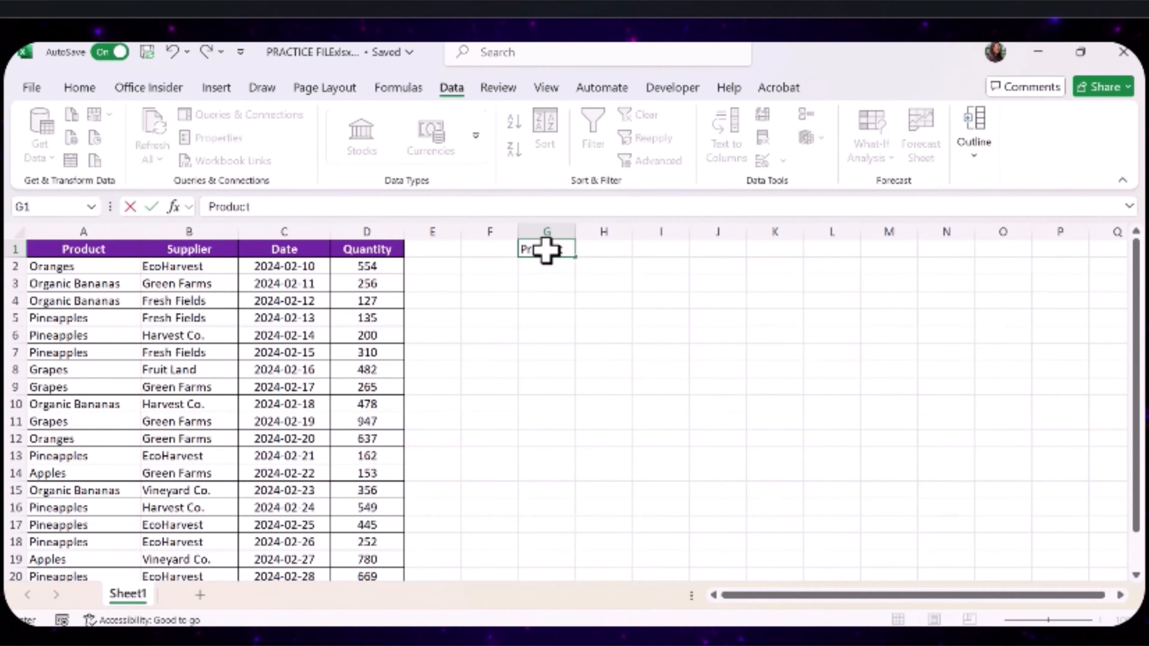
left_click(583, 231)
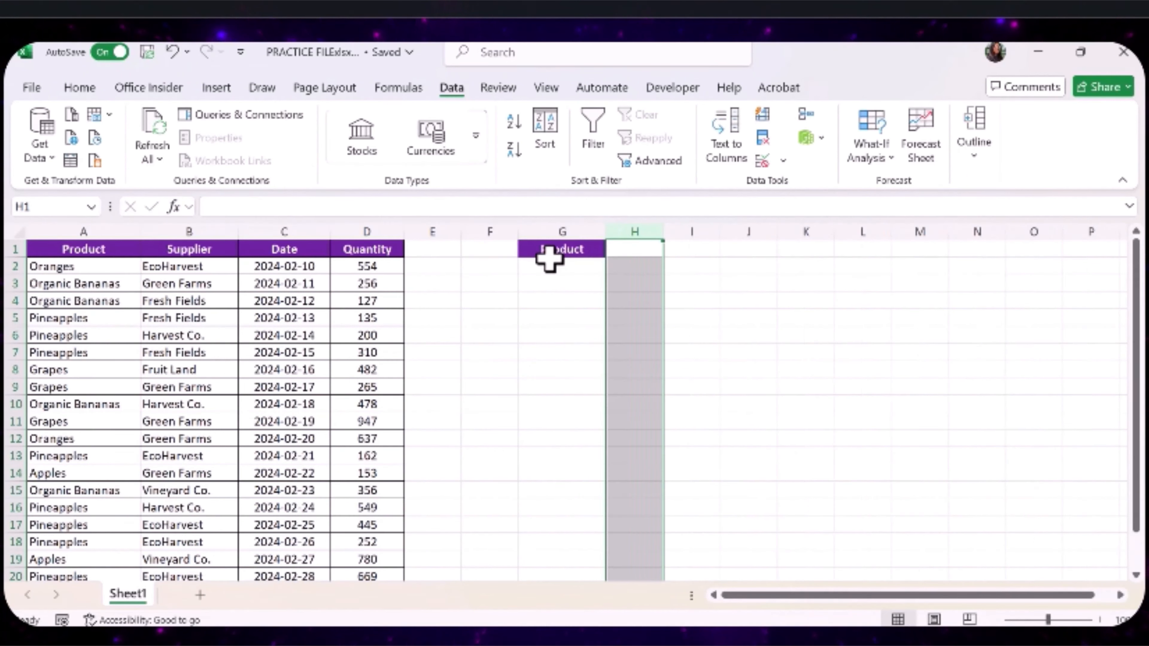
left_click(548, 258)
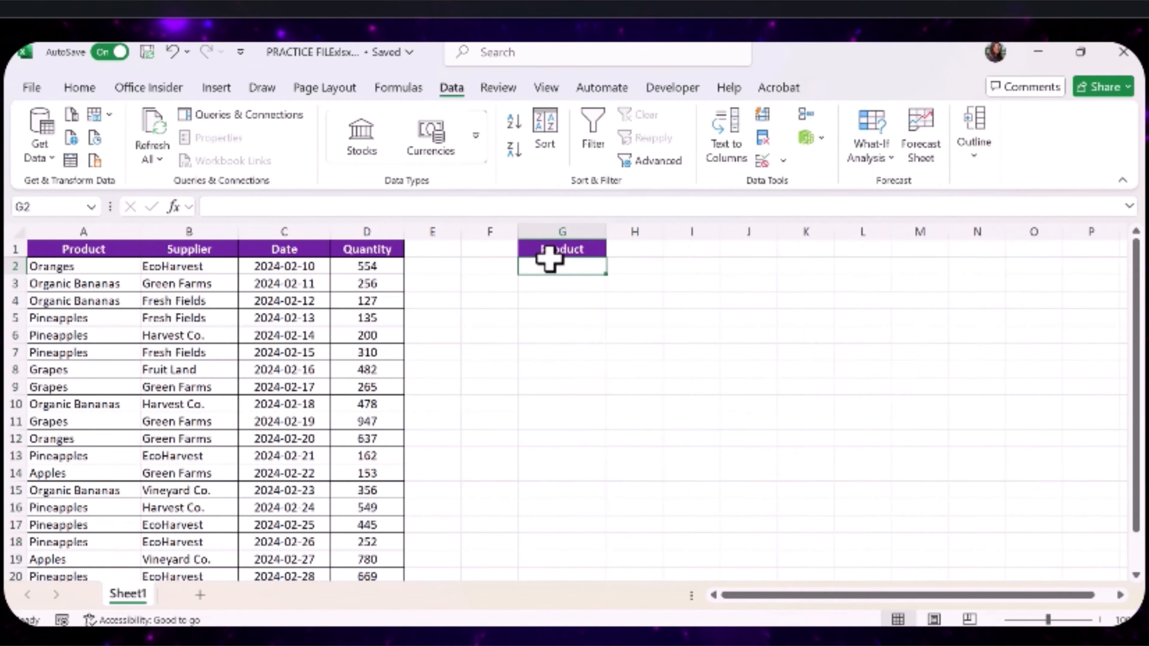
type("Organi")
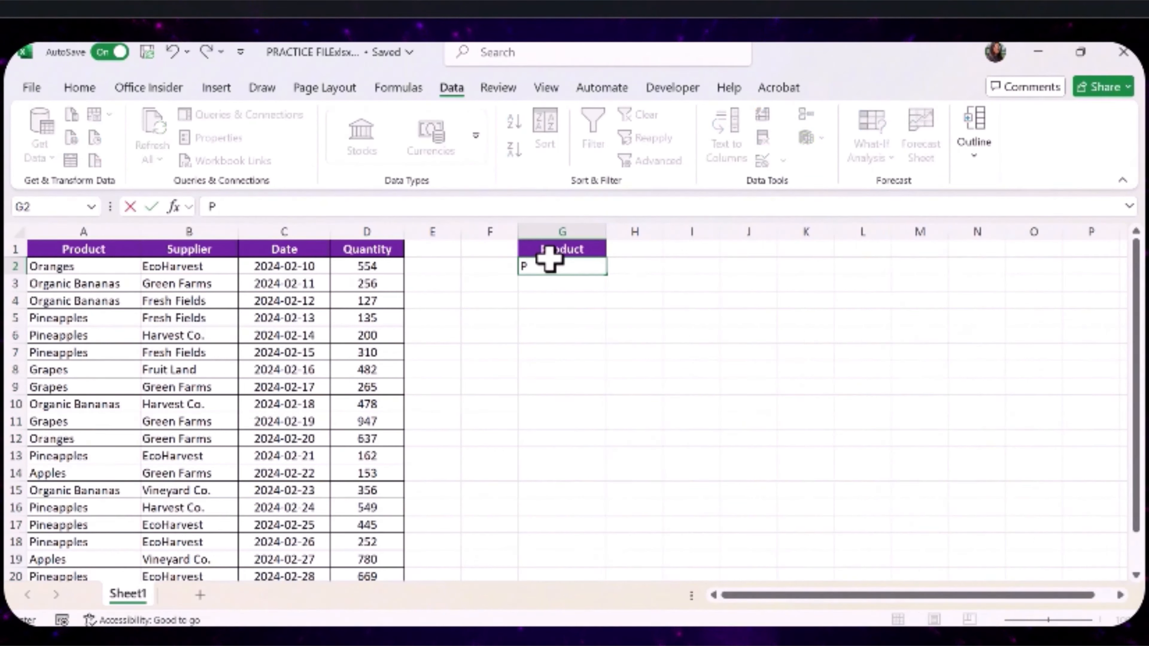
type("s Bananas")
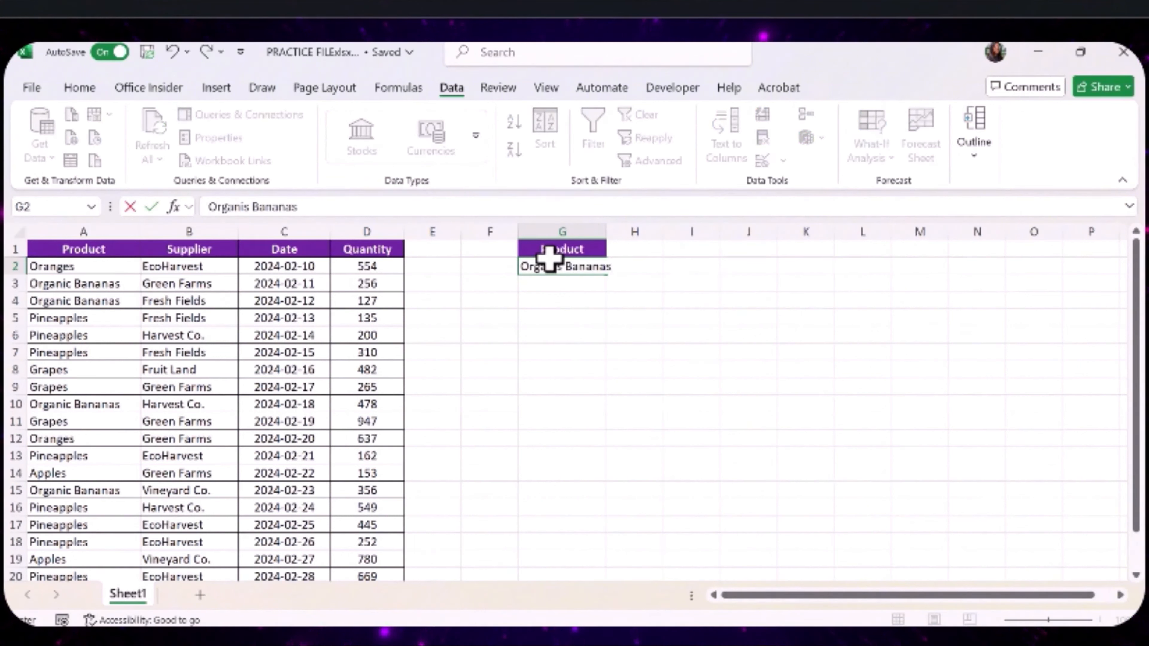
key("Return")
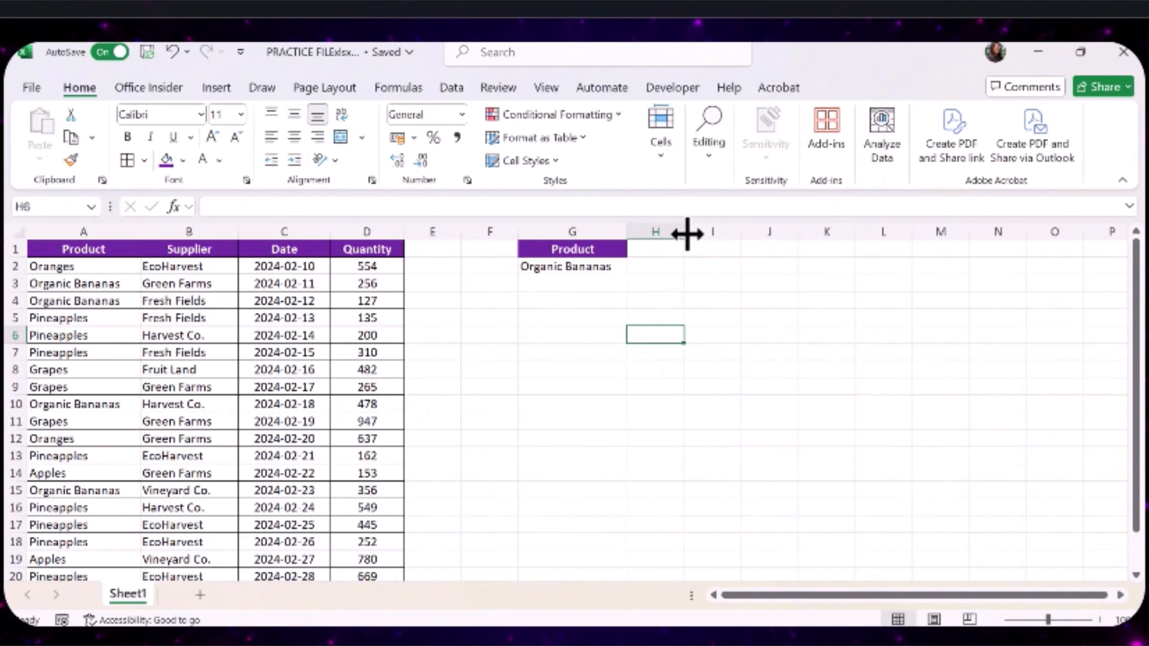
Step: Widen column H and enter =DSUM(A1:D21,"Quantity",G1:G2) in H2
left_click_drag(684, 232, 749, 239)
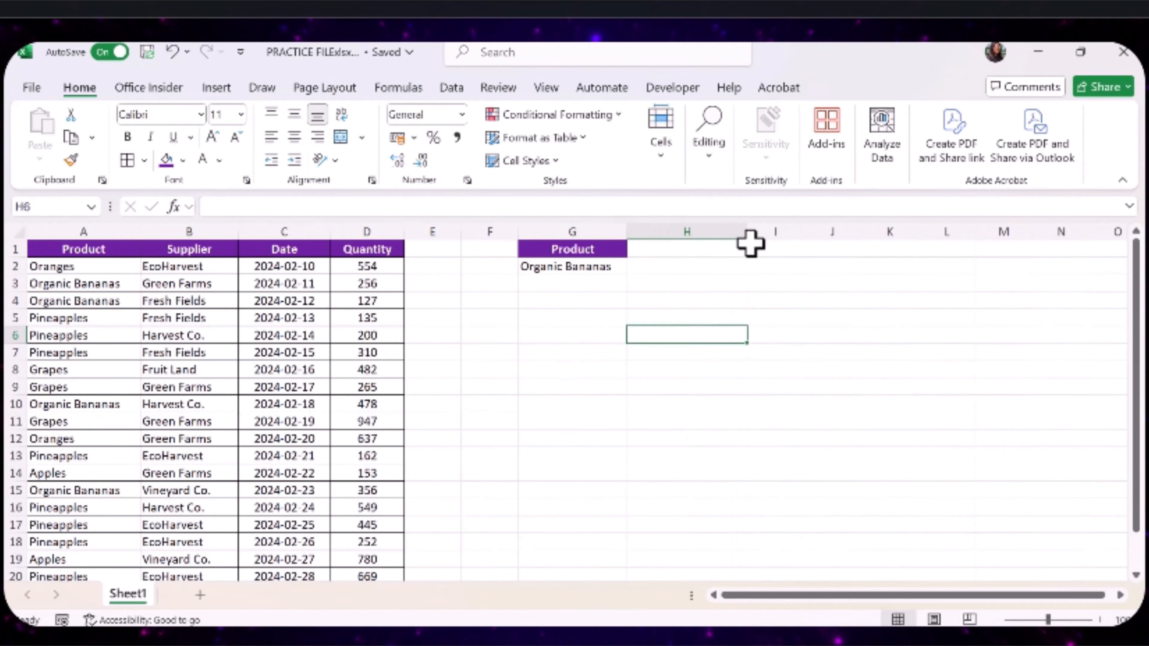
left_click(676, 266)
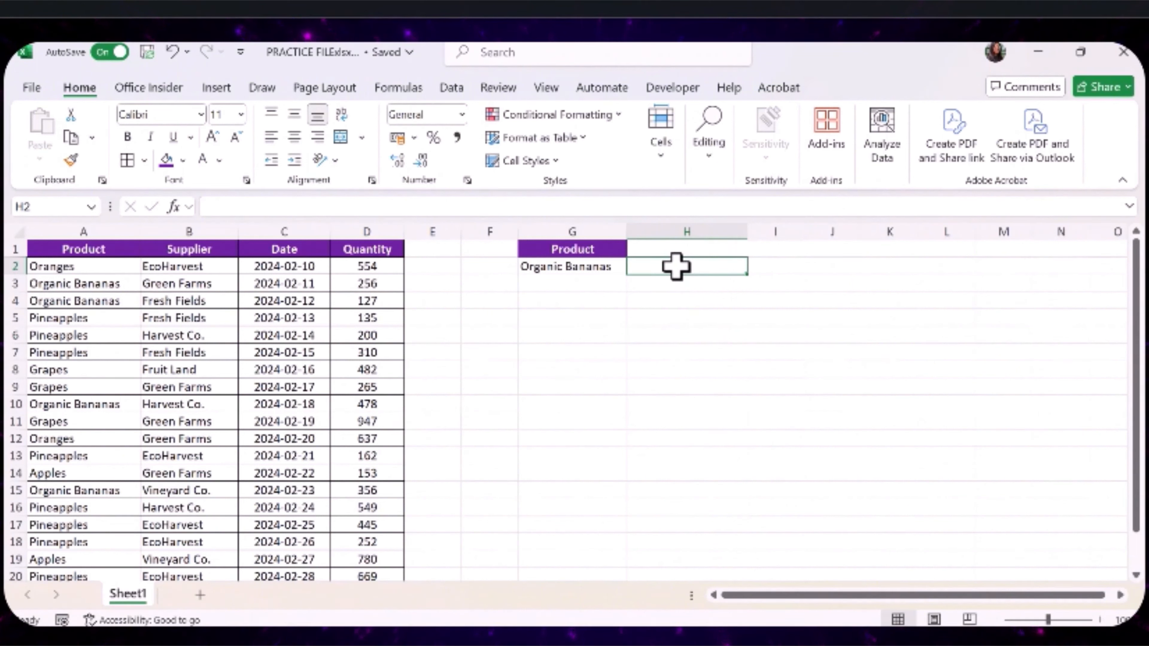
type("=DSUM")
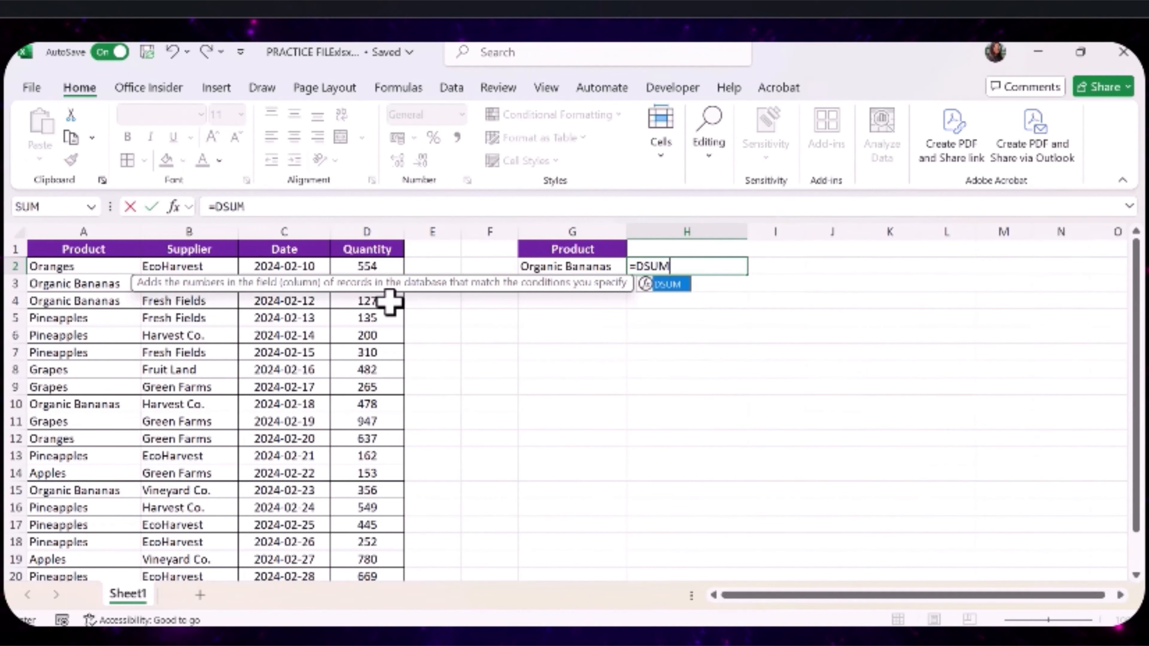
double_click(644, 285)
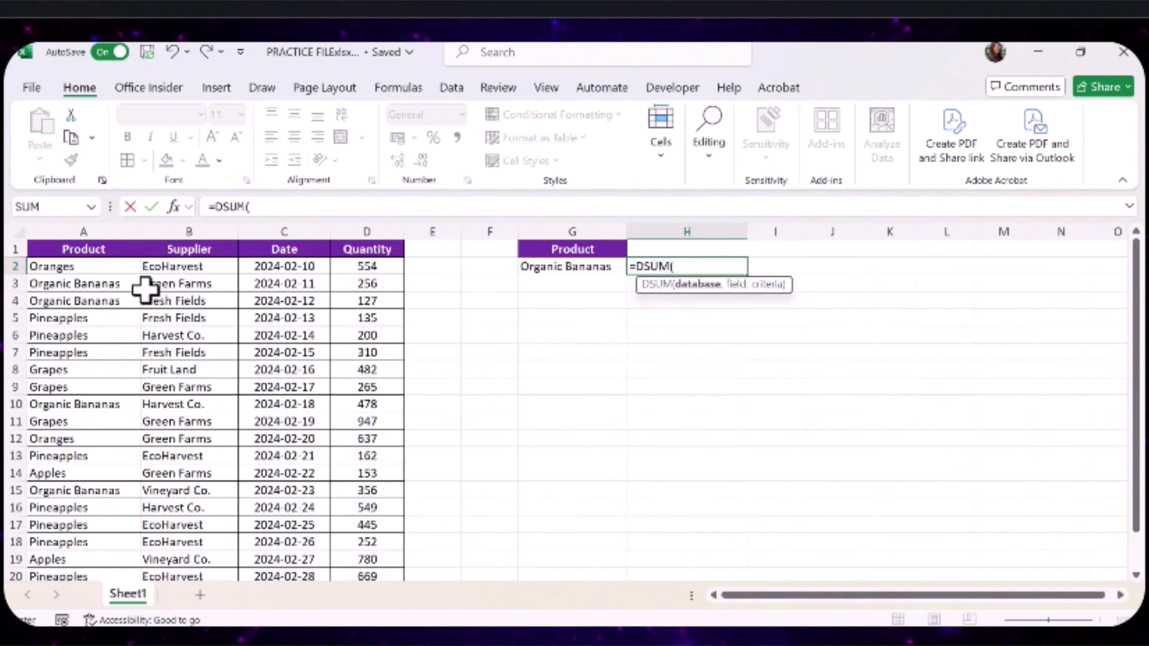
left_click_drag(90, 249, 366, 586)
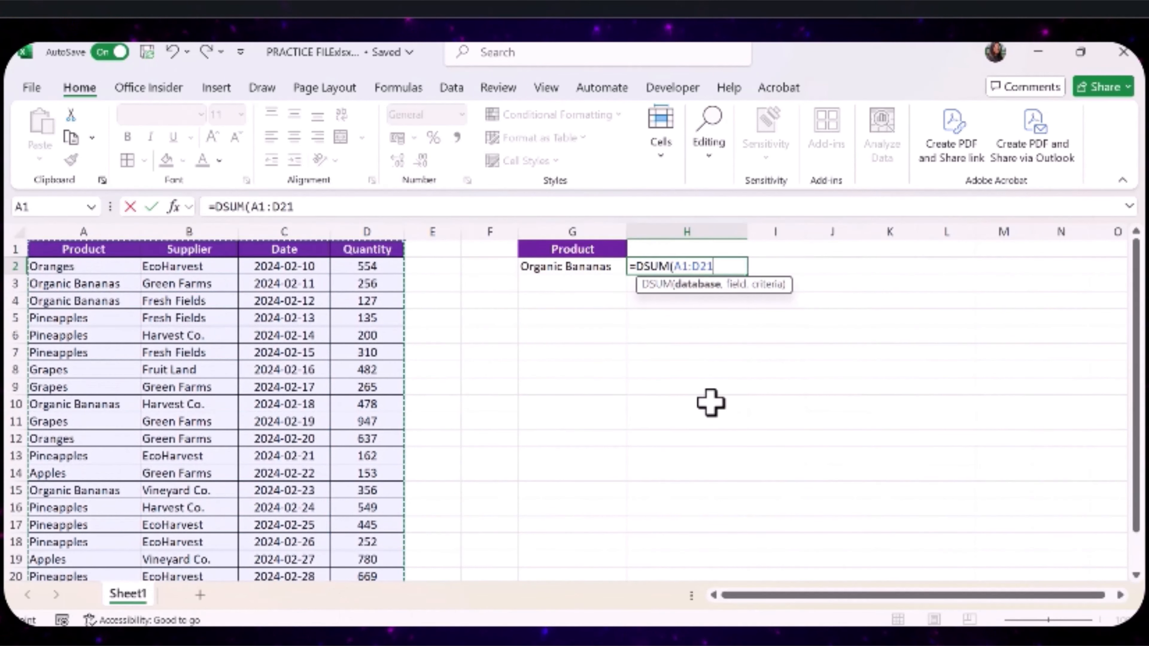
type(",")
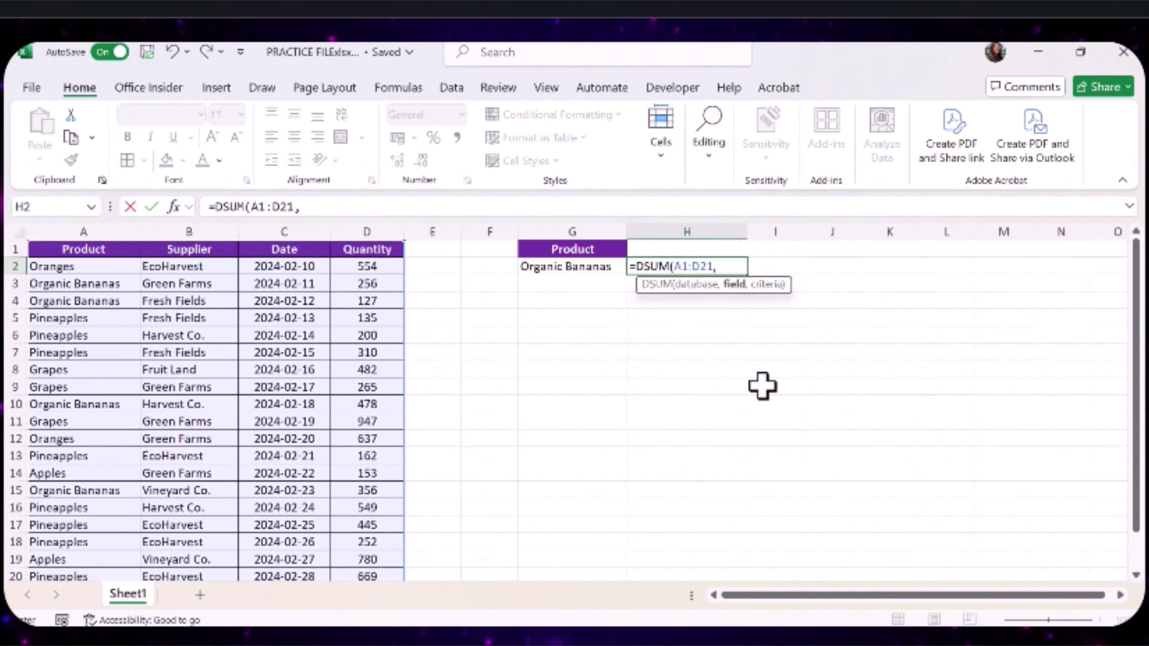
type("\"Quantit")
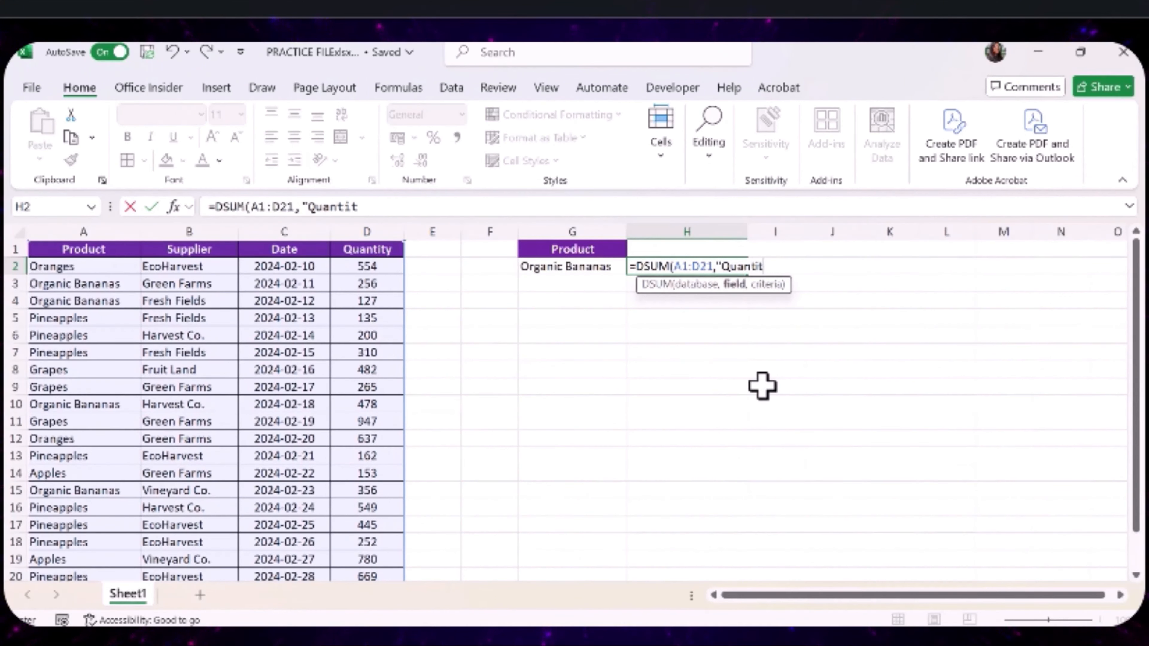
type("y\"")
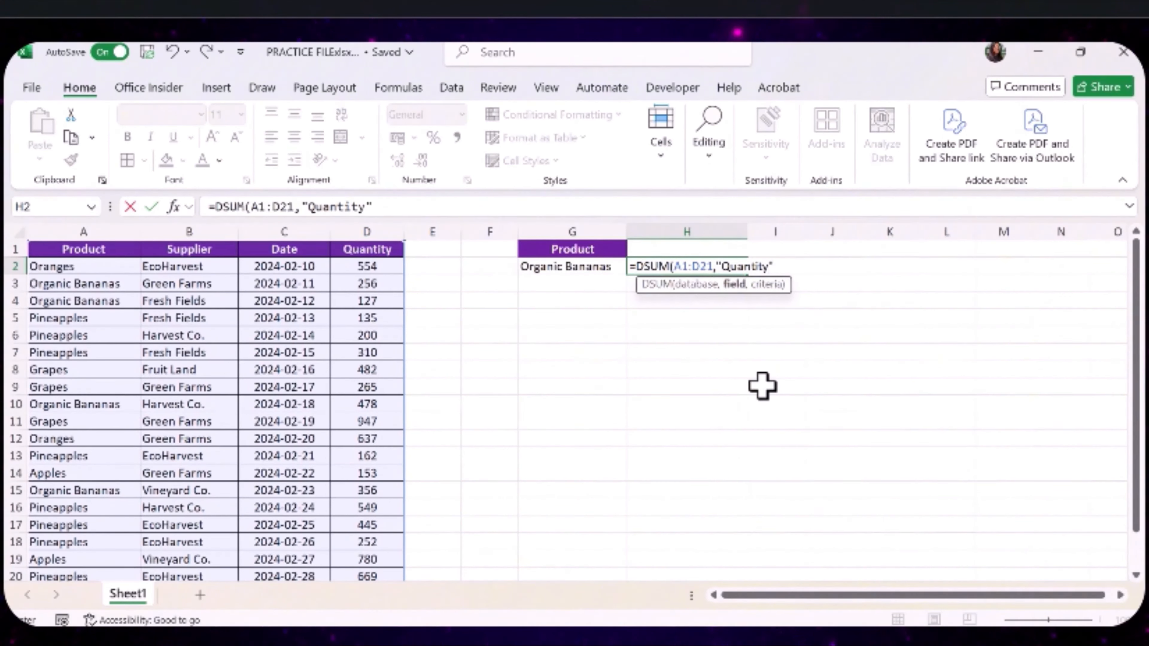
type(",")
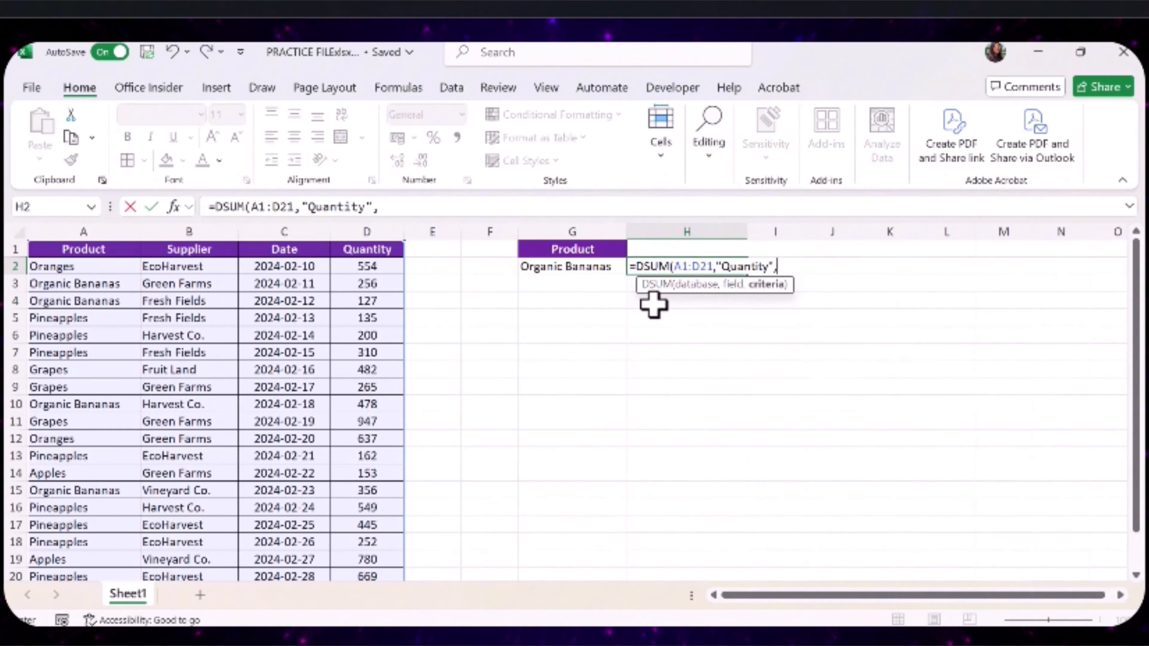
left_click_drag(606, 249, 606, 267)
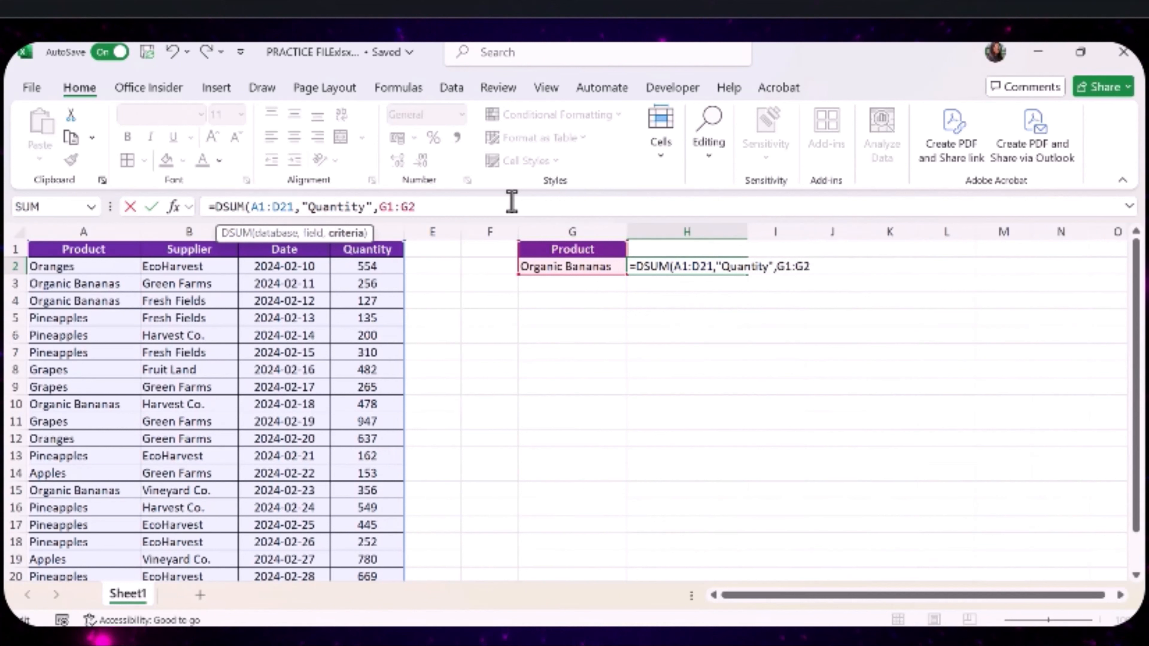
type(")")
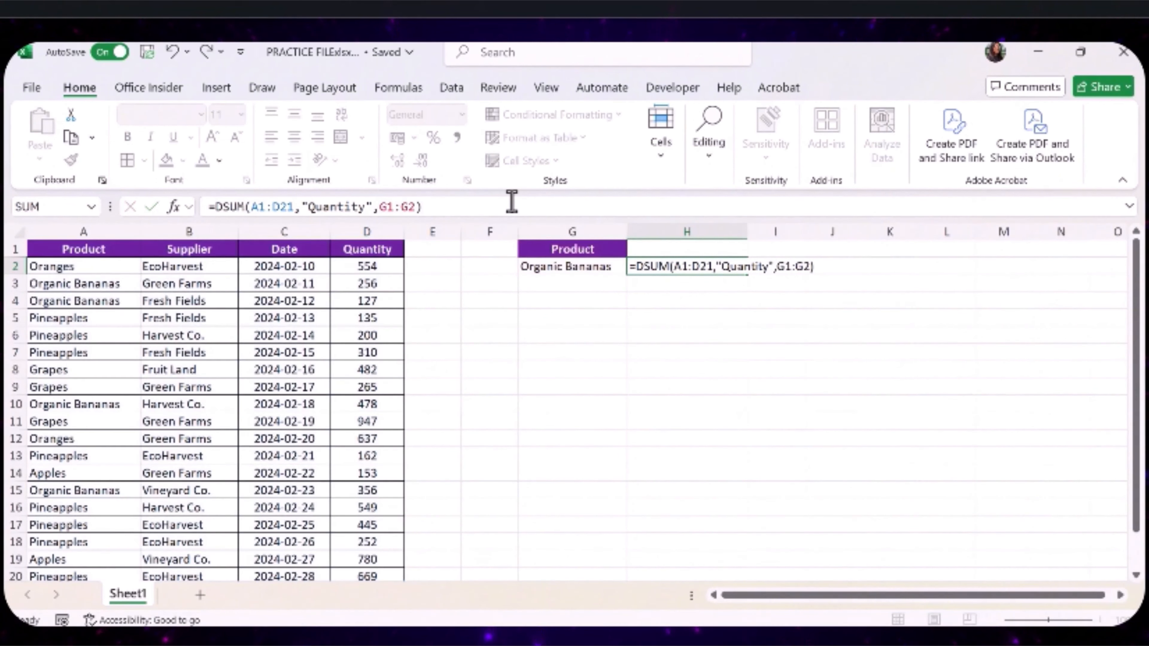
key("Return")
left_click(692, 260)
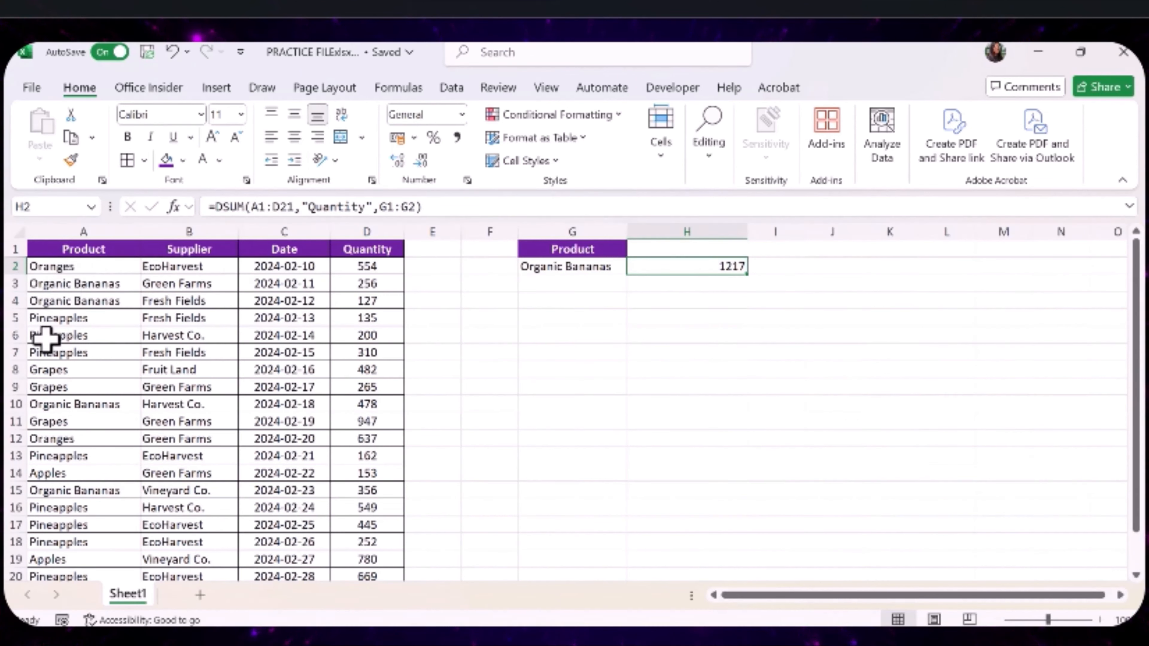
Step: Delete the Organic Bananas record in row 4, check the DSUM formula in H2, and undo the deletion
left_click(102, 352)
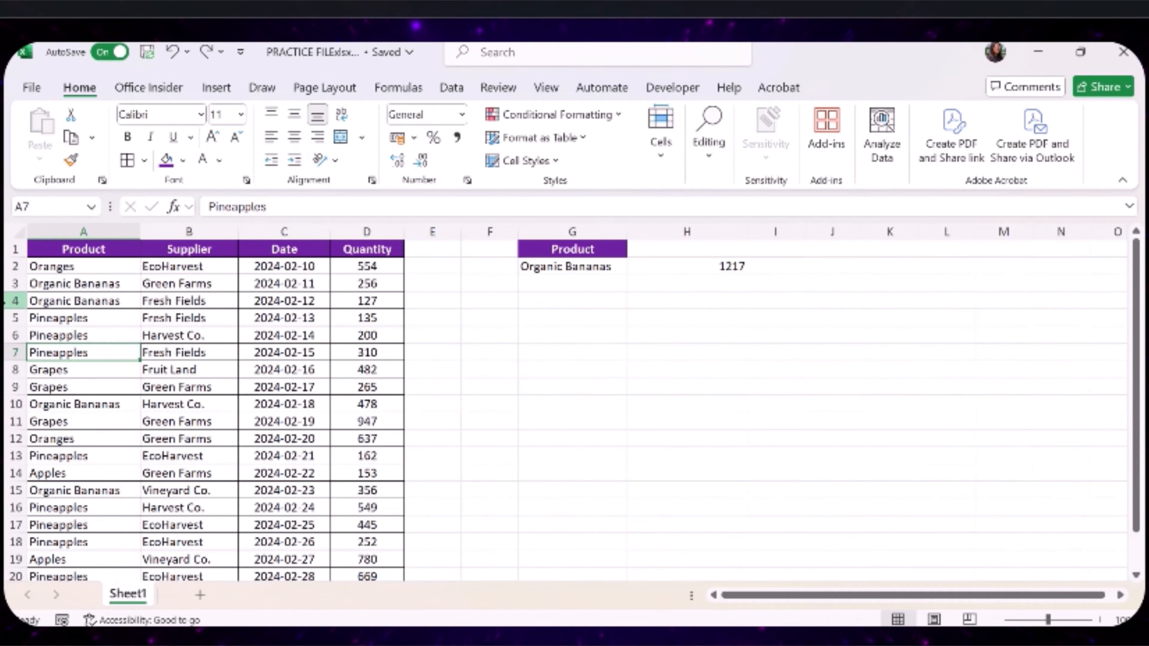
left_click(11, 300)
key("ctrl+minus")
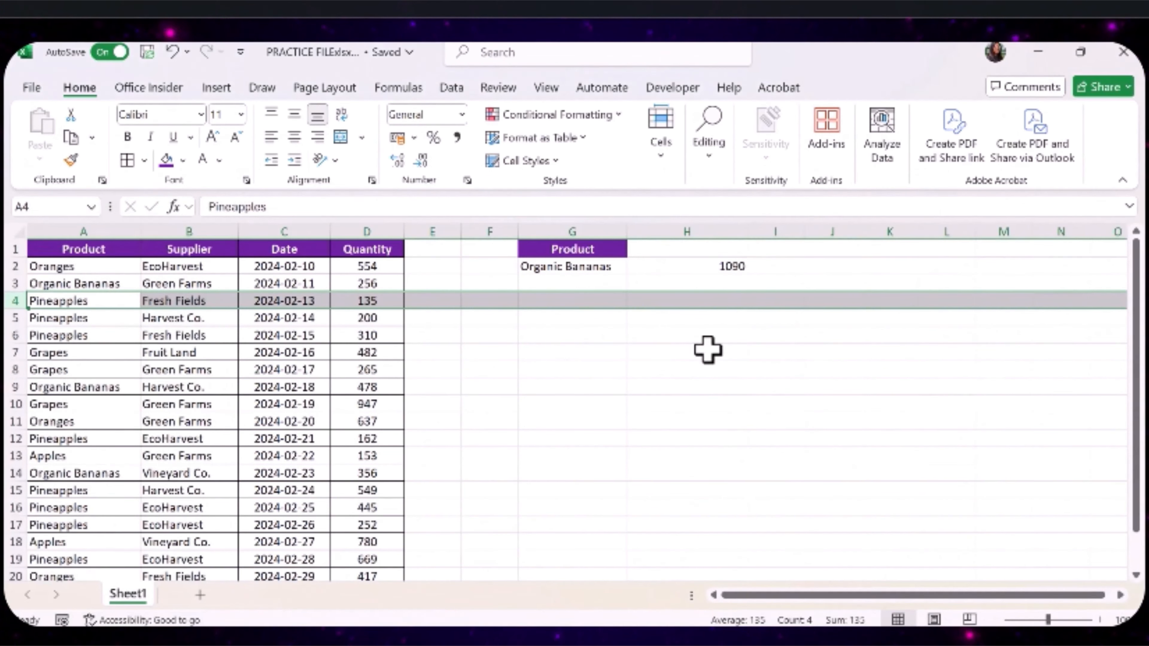
left_click(715, 266)
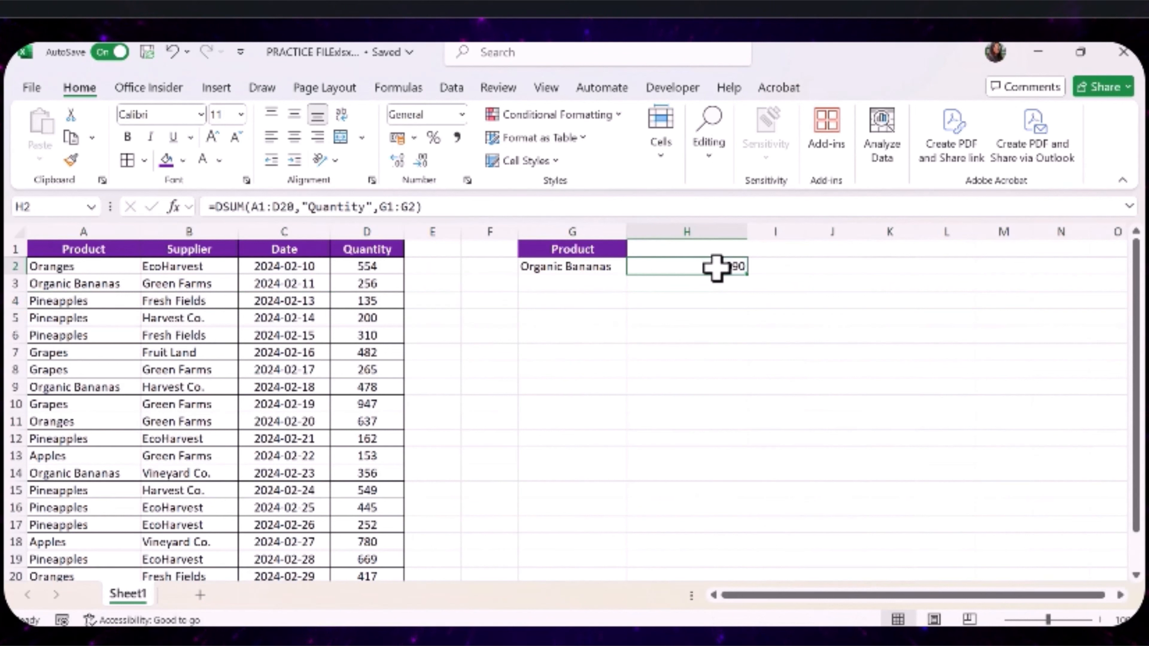
key("ctrl+z")
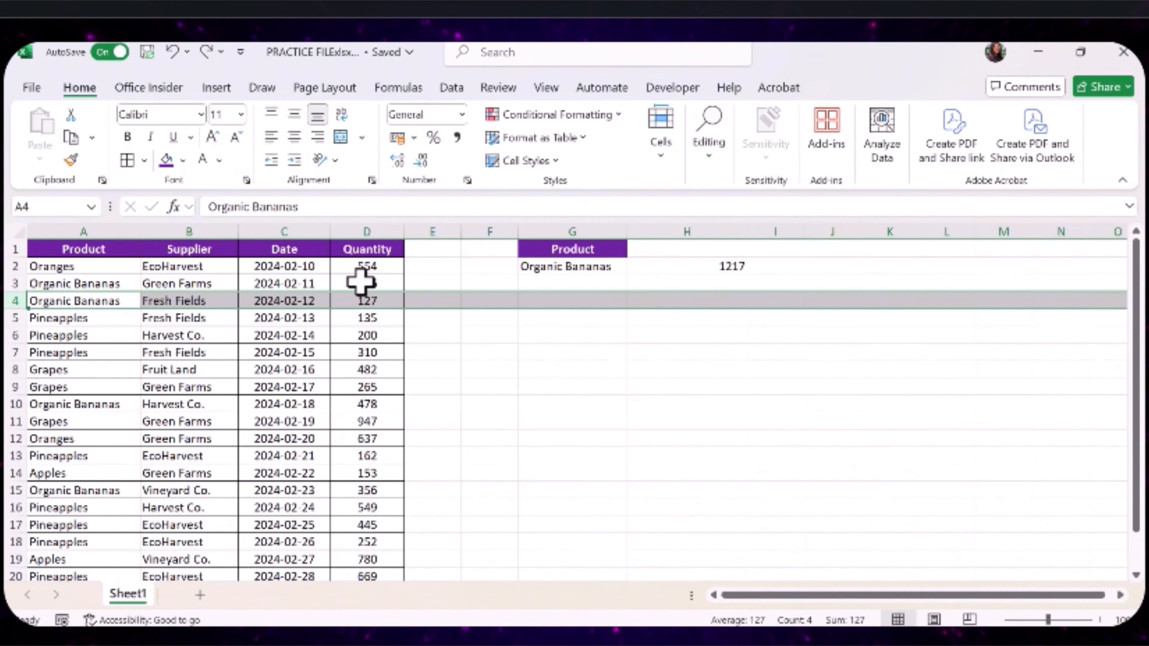
Step: Clear H2 and enter =SUMIFS(D2:D100, A2:A100, "Organic Bananas", B2:B100, "Green Farms", D2:D100, ">200") in G6
left_click(686, 267)
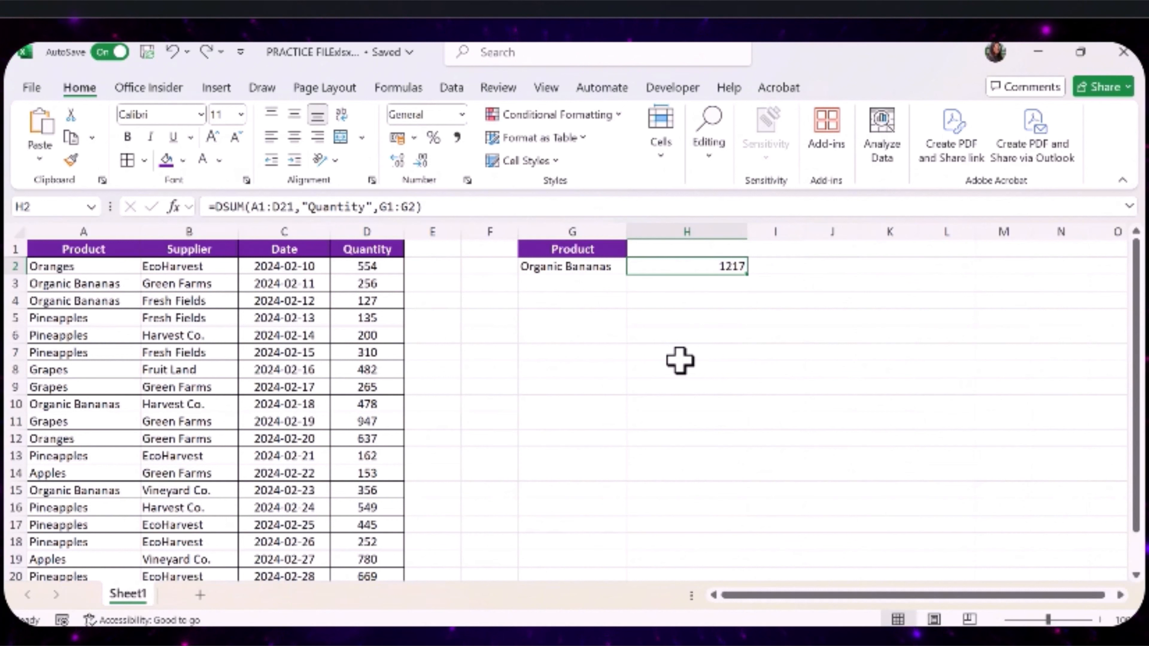
key("Delete")
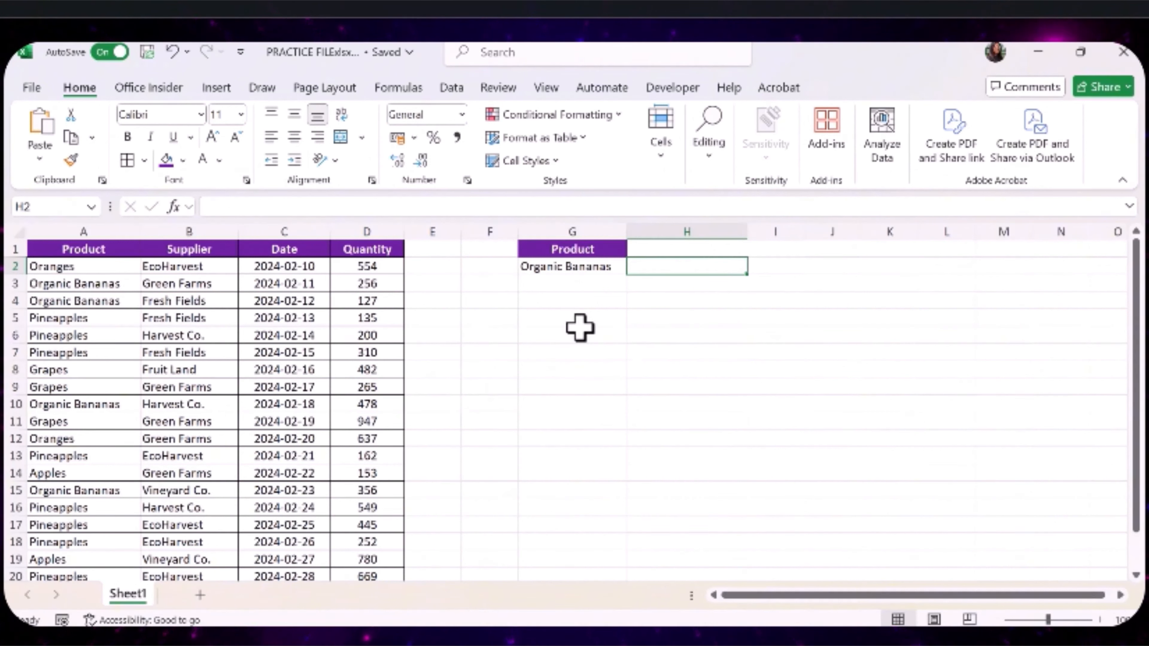
left_click(569, 328)
left_click(357, 206)
type("=SUMIFS(D2:D100, A2:A100, \"Organic Bananas\", B2:B100, \"Green Farms\", D2:D100, \">200\")")
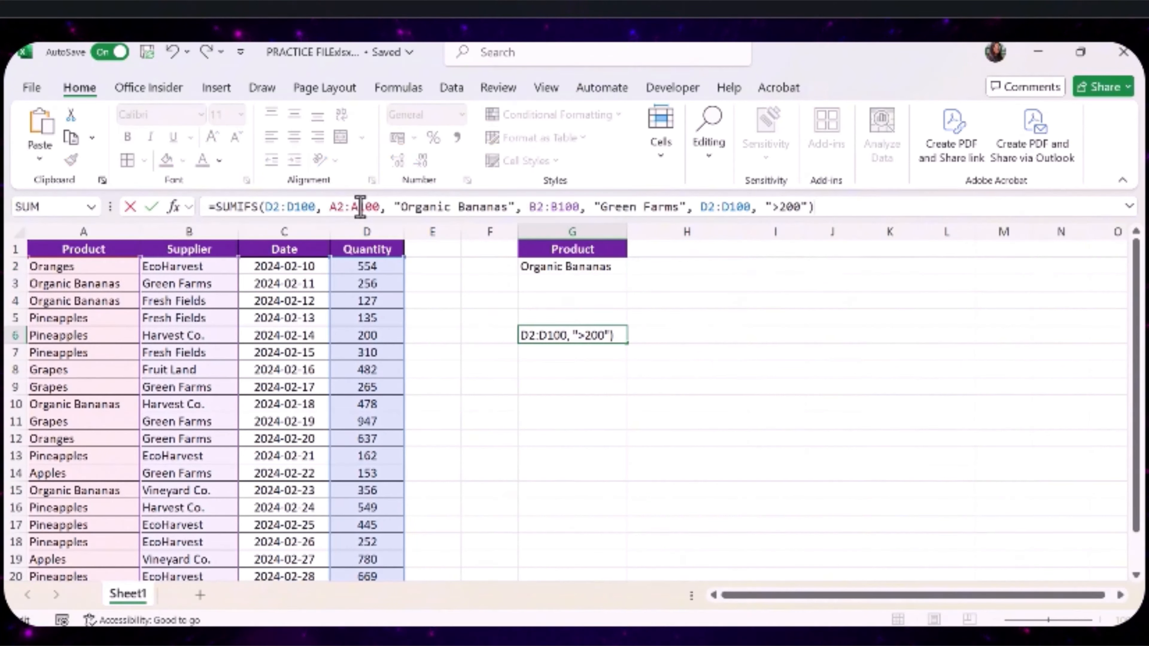
left_click(335, 207)
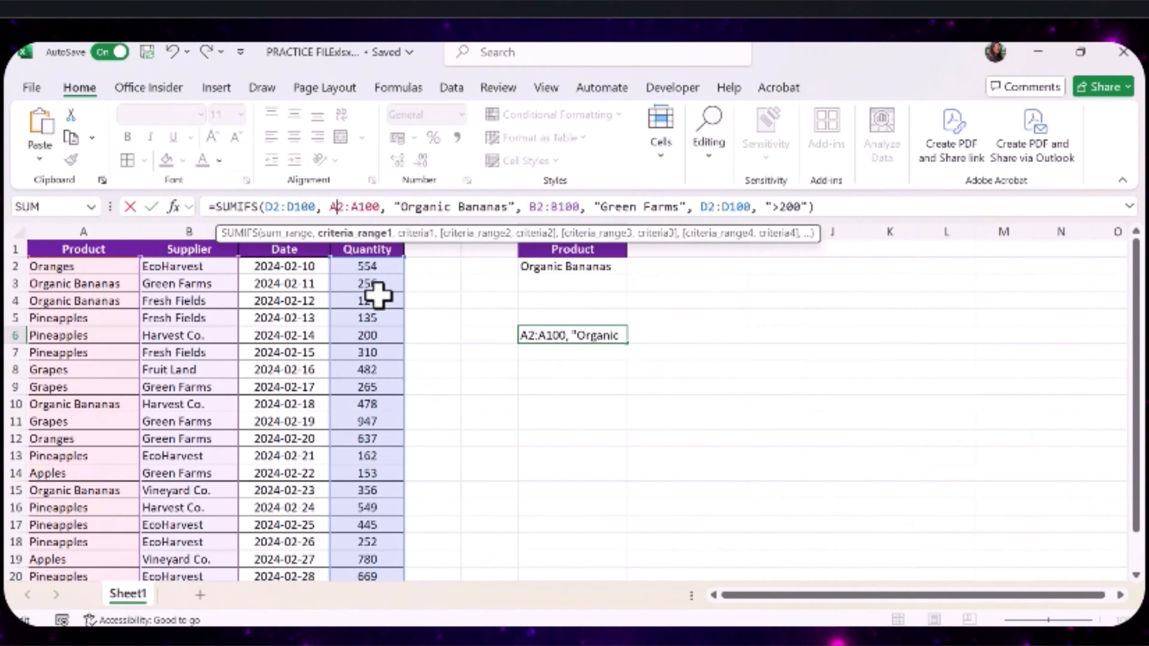
key("Return")
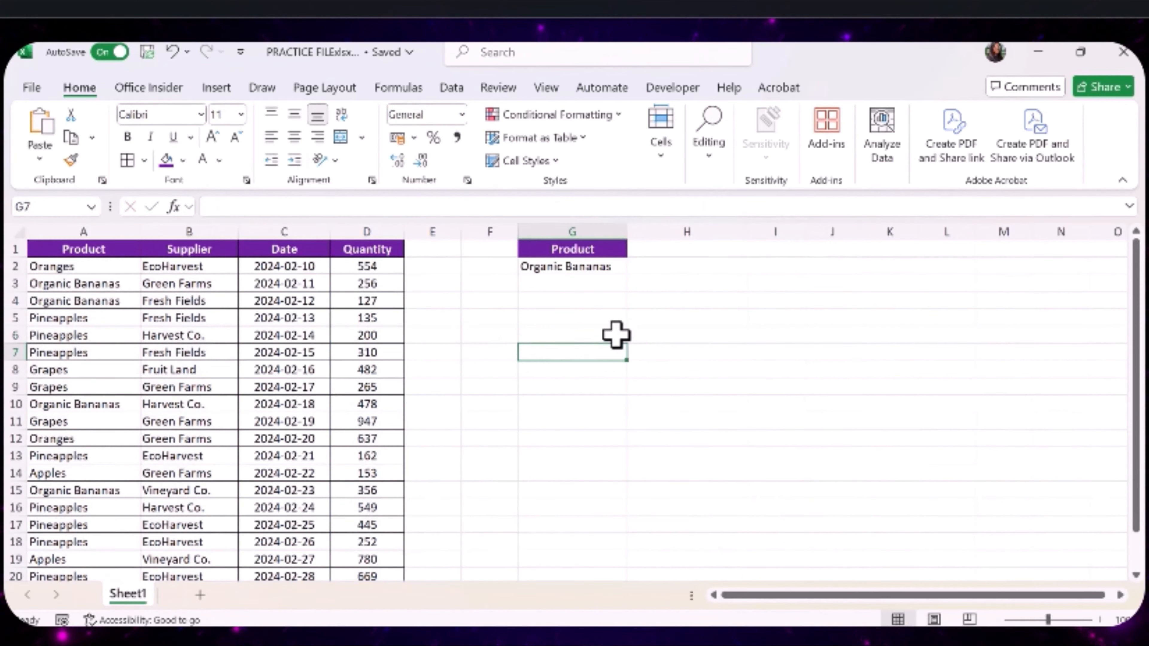
left_click(615, 335)
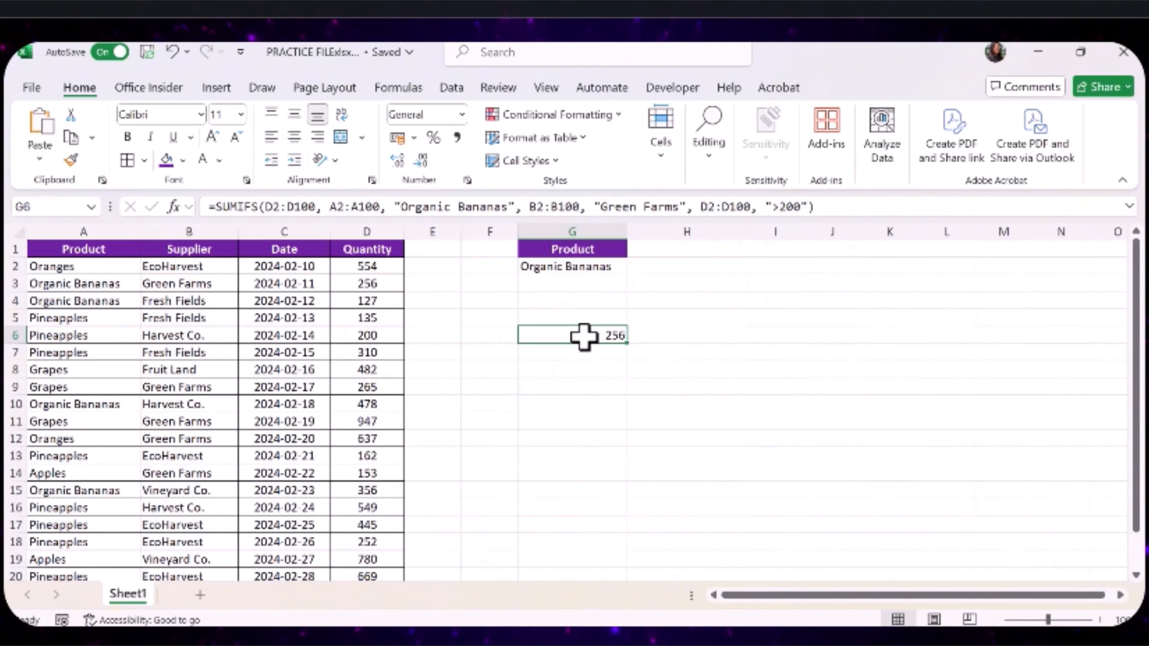
Step: Extend the criteria range beside Product with the header Supplier in H1 and Green Farms in H2
left_click(602, 248)
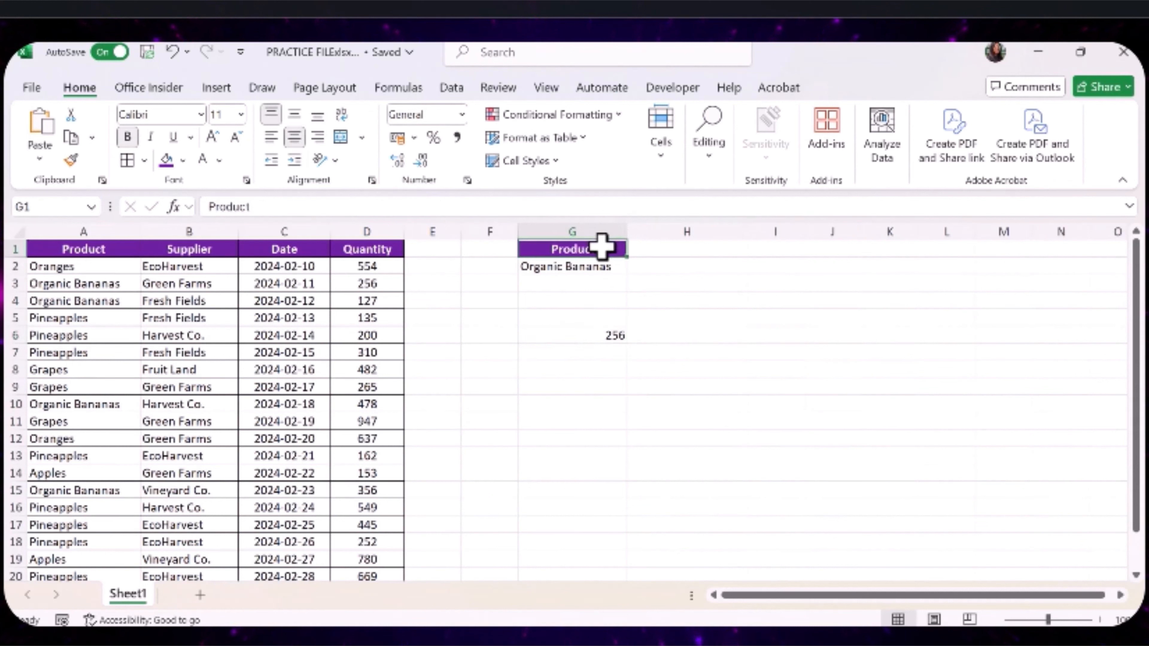
left_click(590, 263)
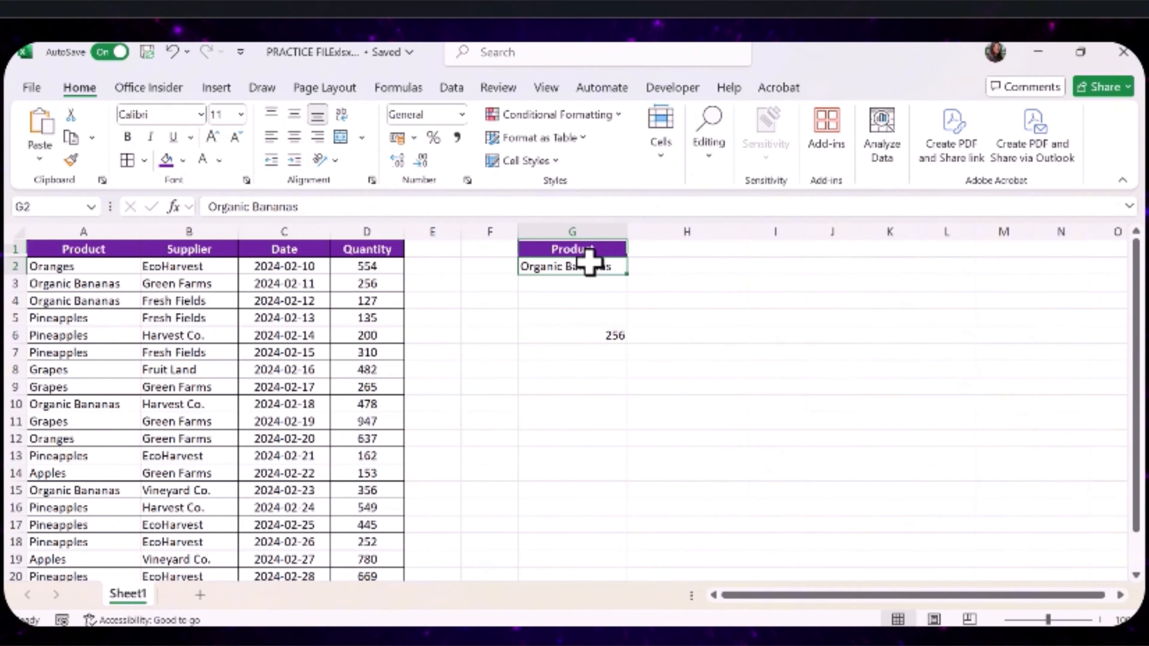
left_click(664, 245)
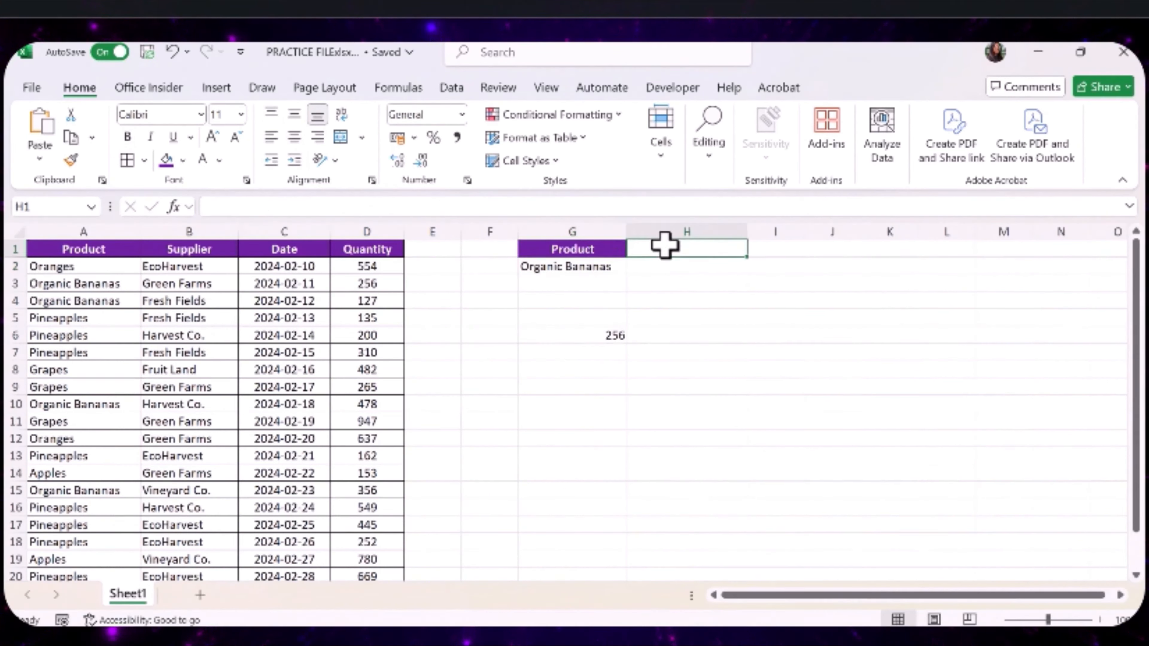
type("Supplier")
key("Down")
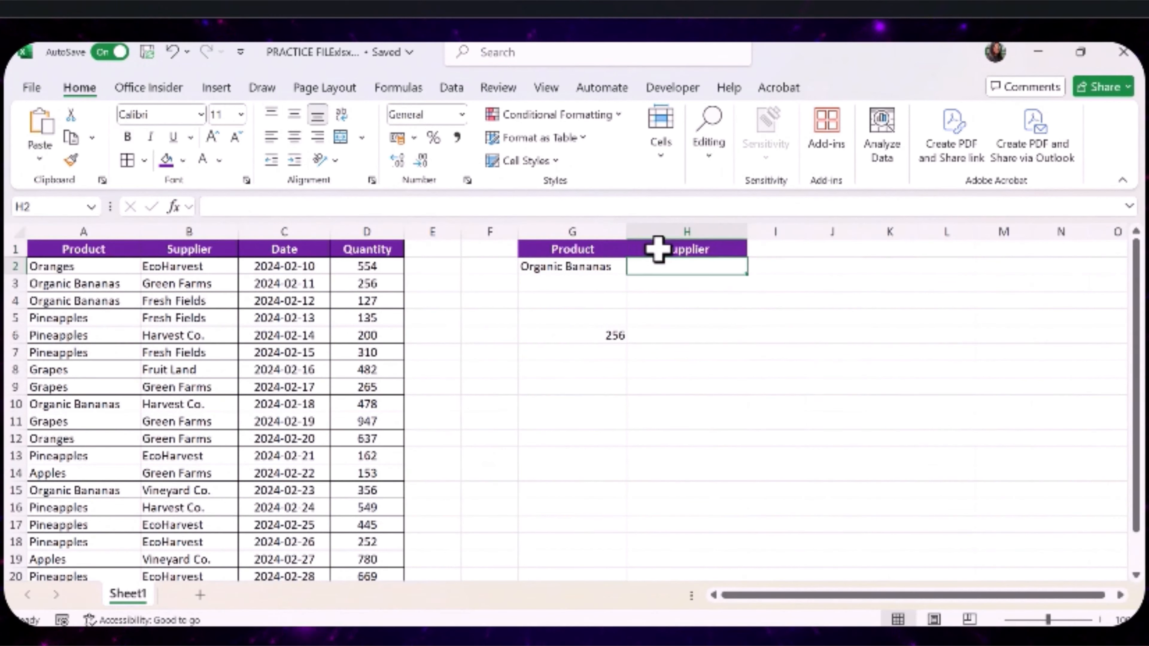
type("Green Farms")
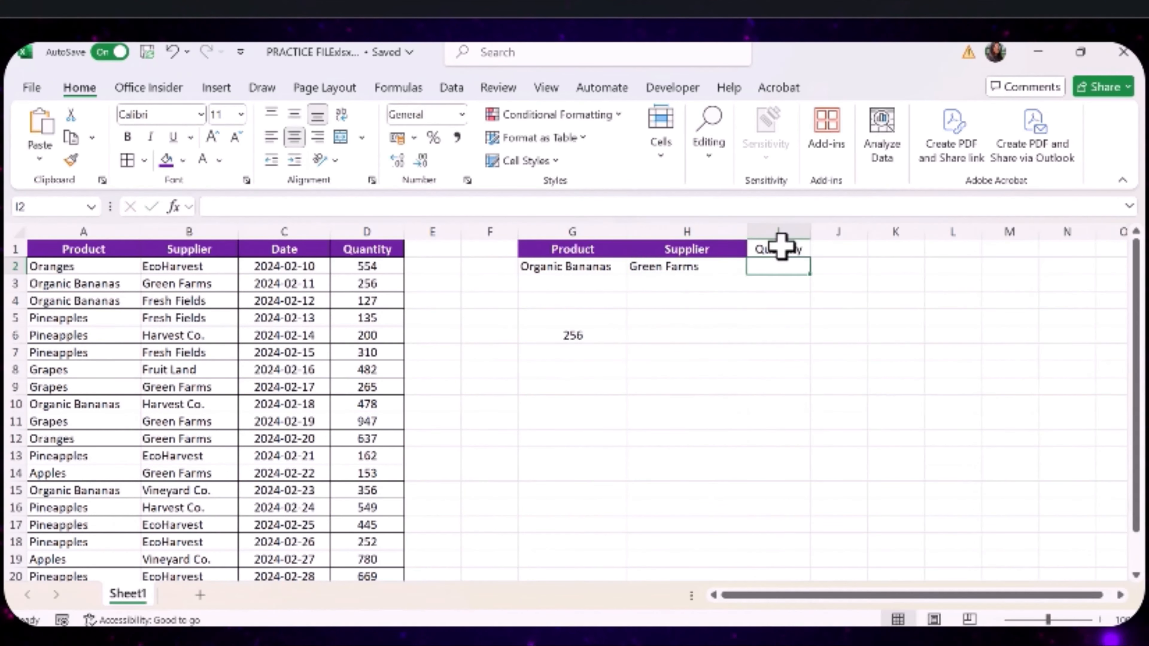
Step: Add a third criteria column with the header Quantity in I1 and the condition >200 in I2
left_click(765, 333)
left_click(734, 252)
left_click(780, 255)
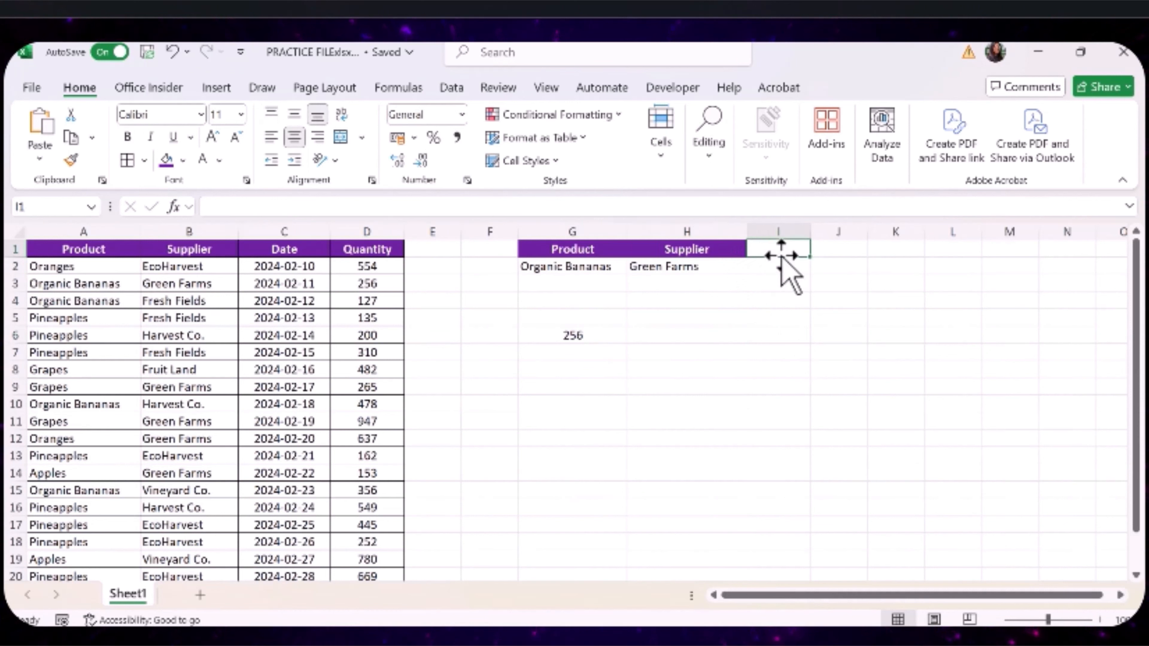
type("Quantity")
key("Return")
key("Down")
key("Down")
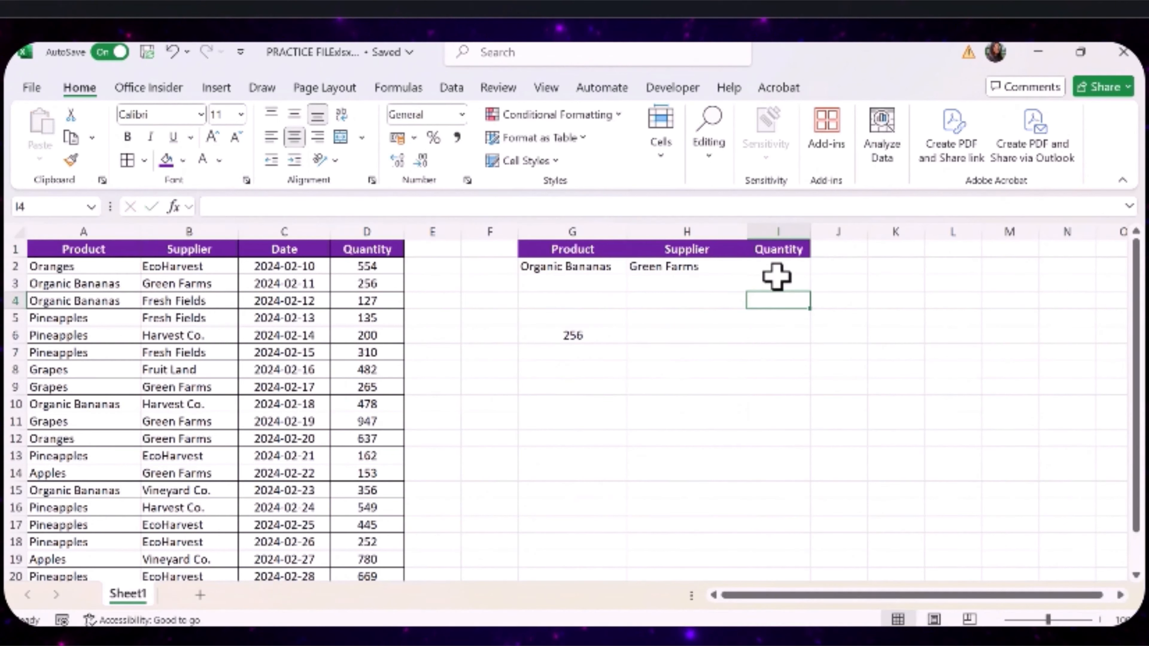
left_click(778, 266)
type(">")
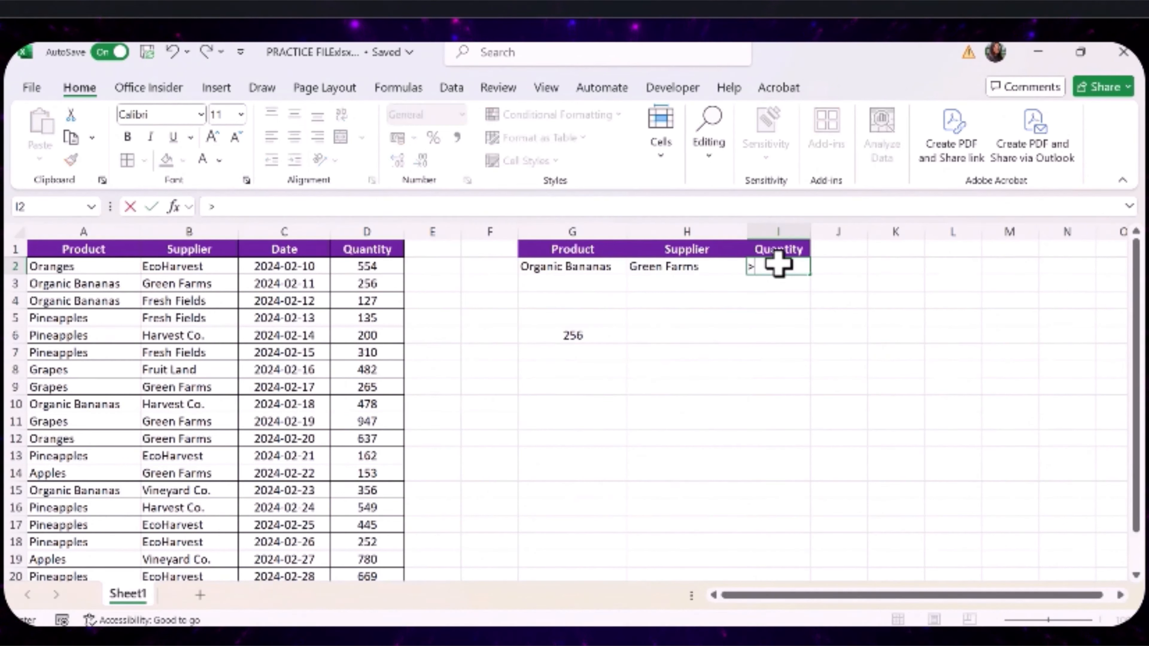
type("200")
left_click(594, 334)
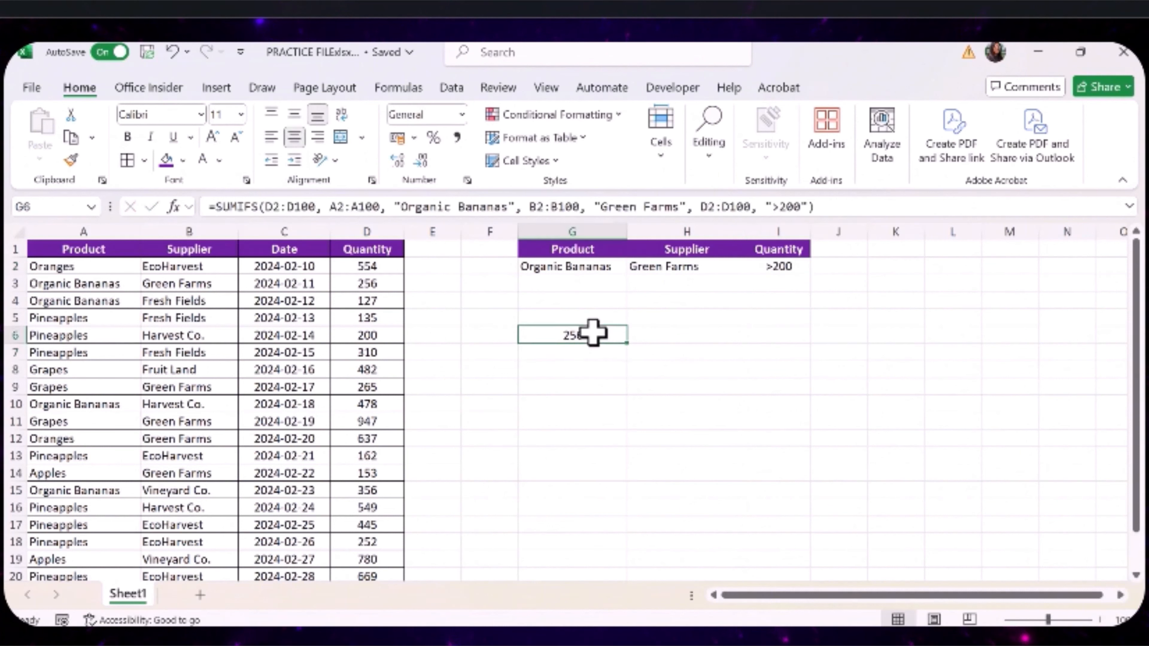
Step: Label G5 as SUMIFs and H5 as DSUM, and fill both header cells with the red theme color
left_click(590, 313)
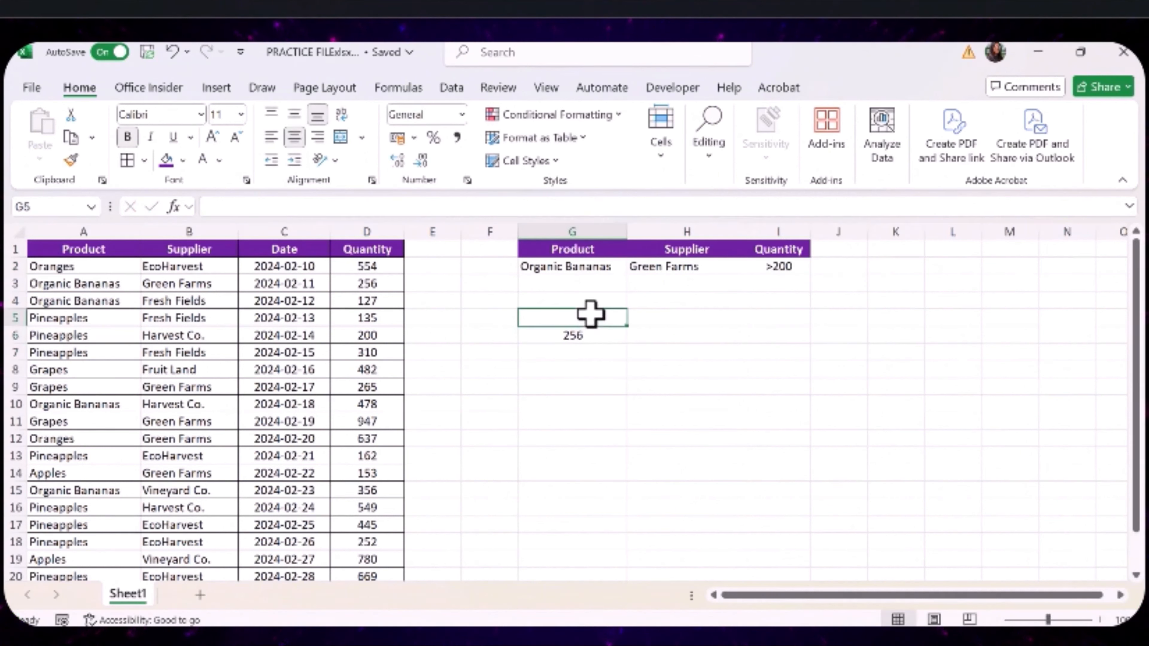
type("SUMIFS")
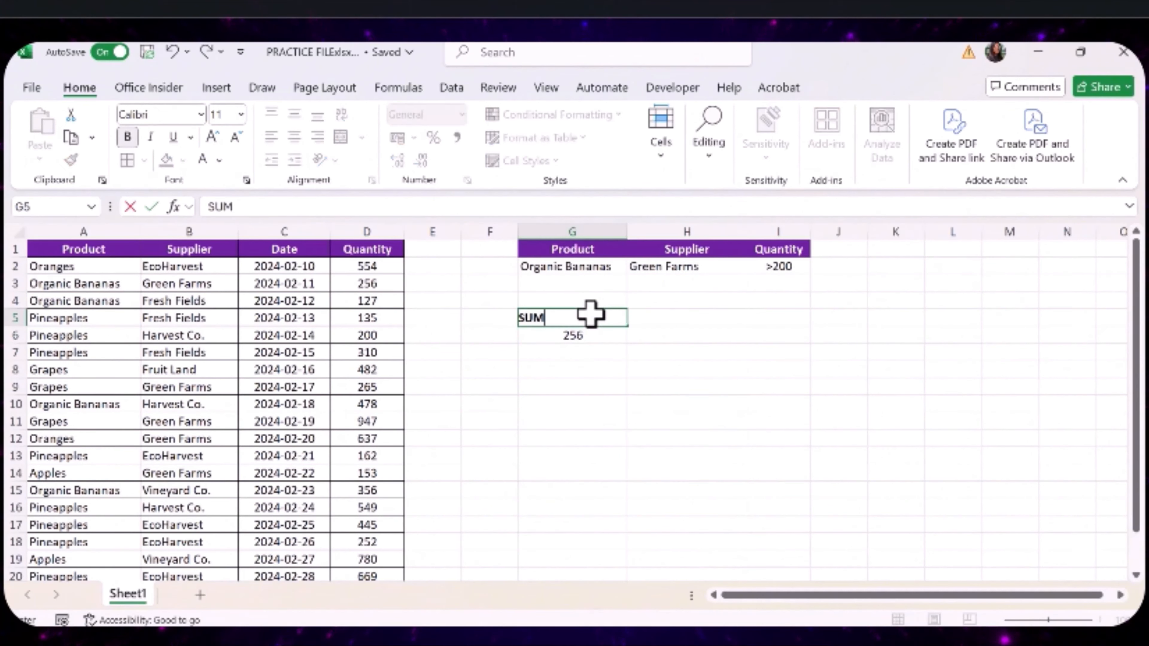
key("Return")
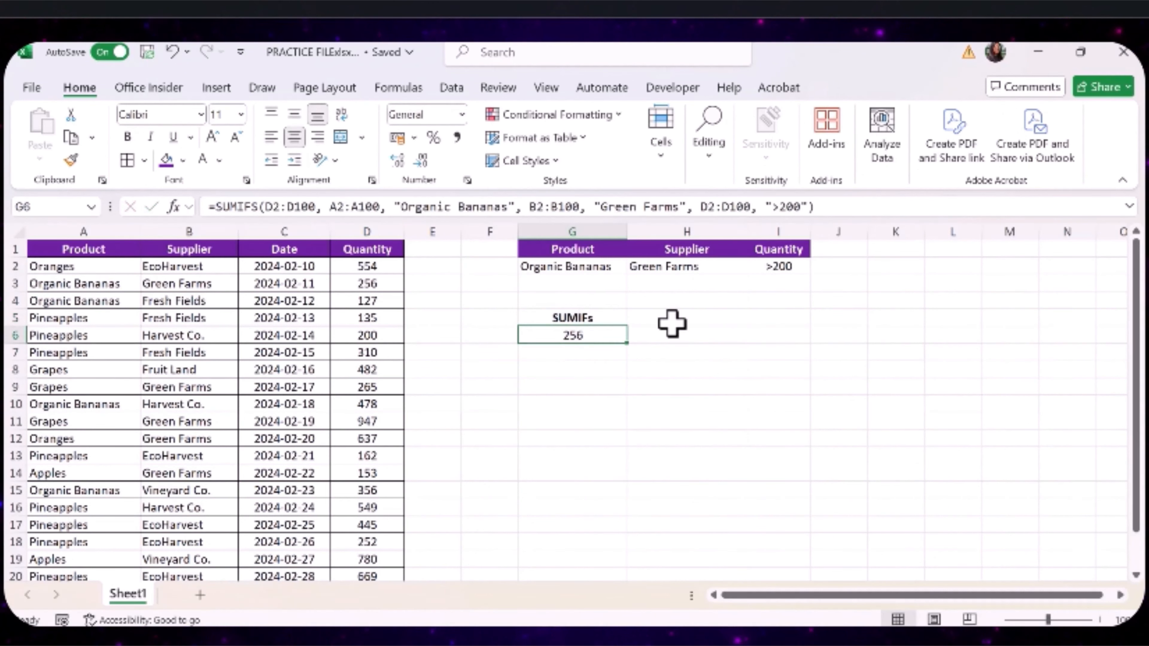
left_click(677, 315)
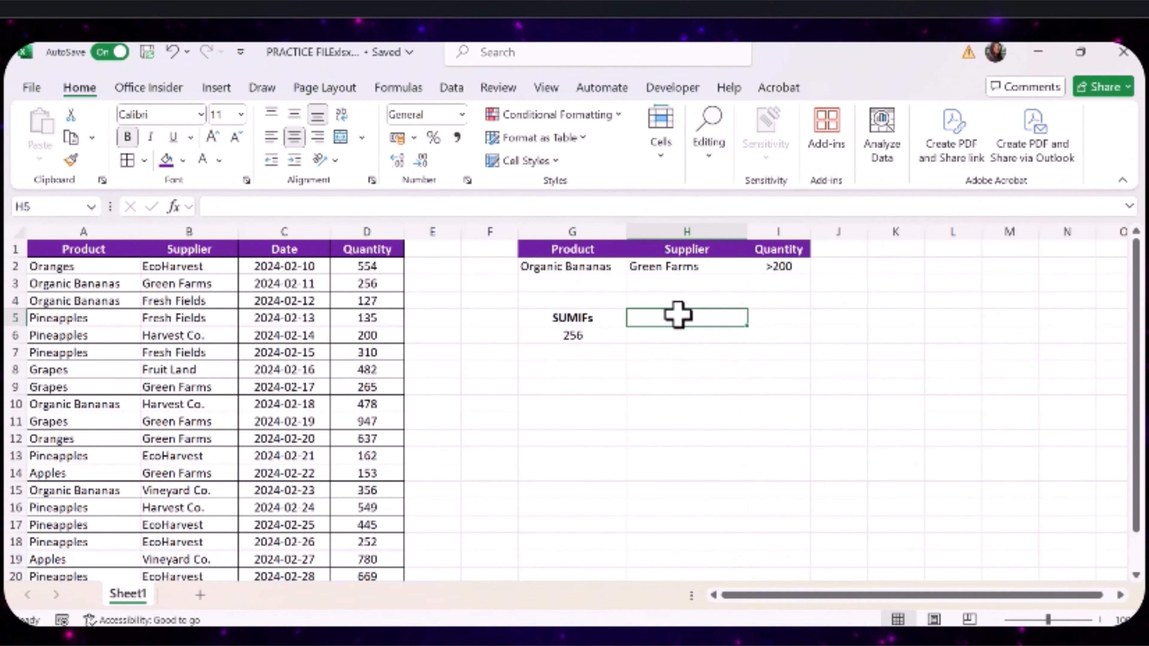
type("D")
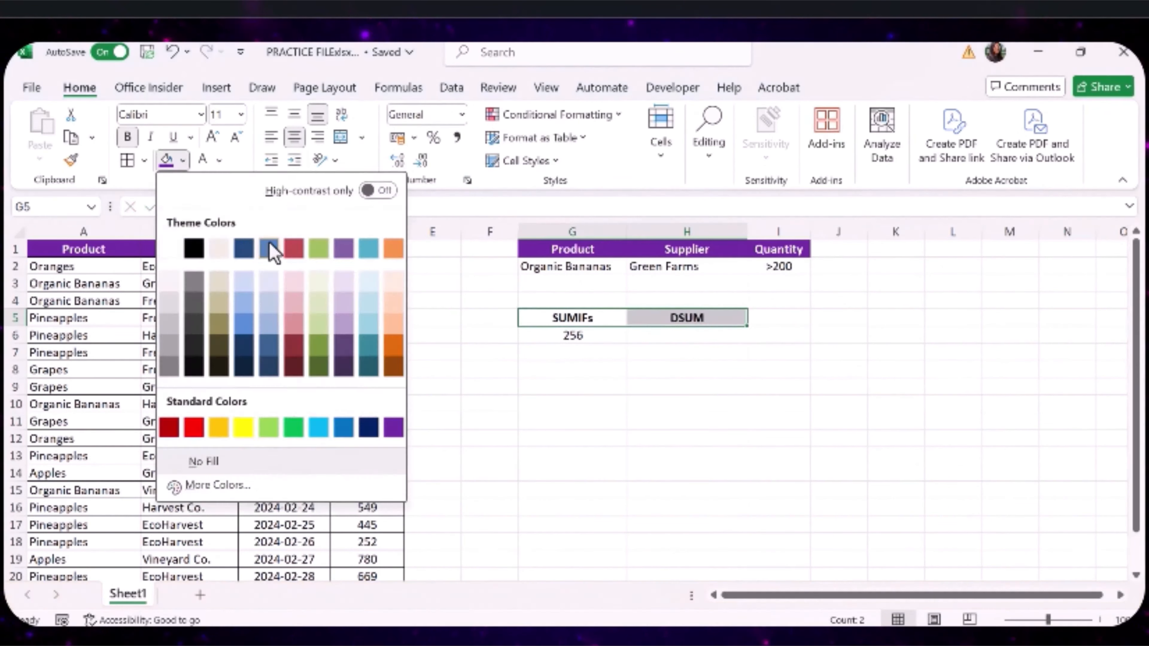
left_click(294, 249)
Step: Begin a DSUM formula in H6 under the DSUM label
left_click(686, 335)
type("=DSU")
double_click(672, 359)
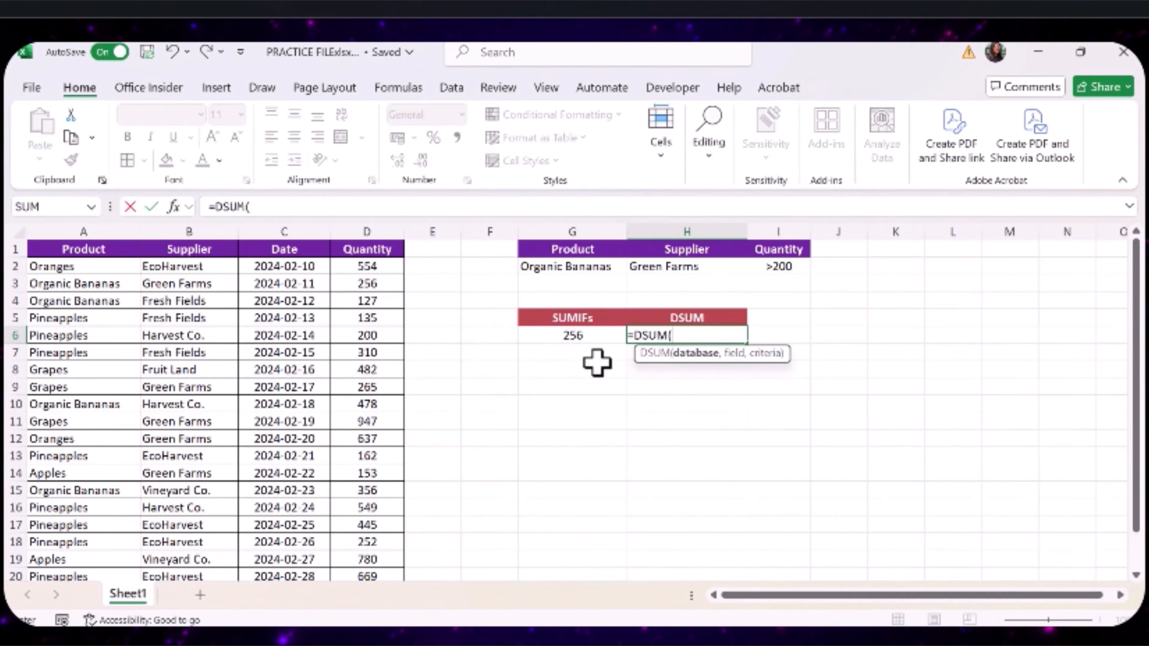